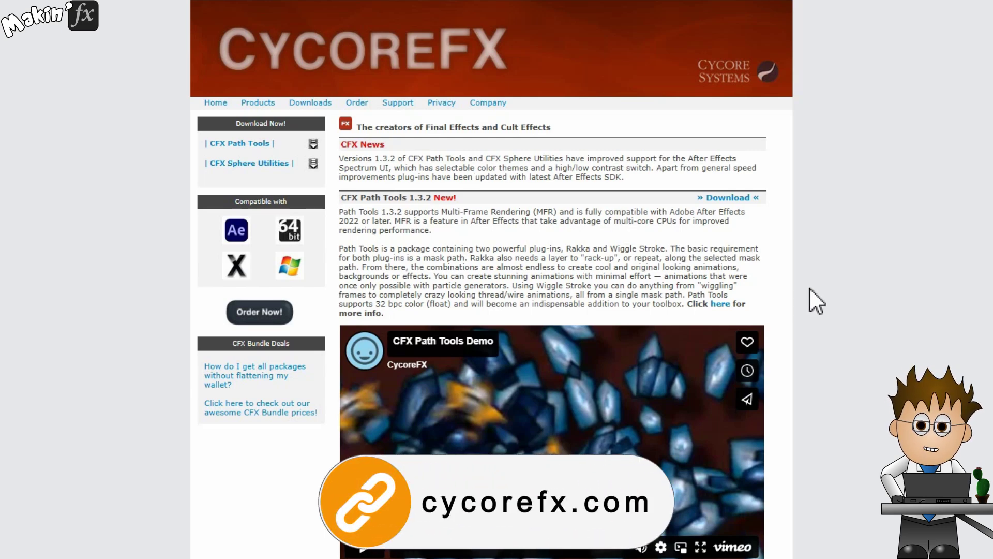
On cycorefx.com, go to Downloads › CycoreFX HD Samples & Tutorials and scroll to CC Time Blend Plug-ins FFX
{"action": "left_click", "coordinate": [325, 104]}
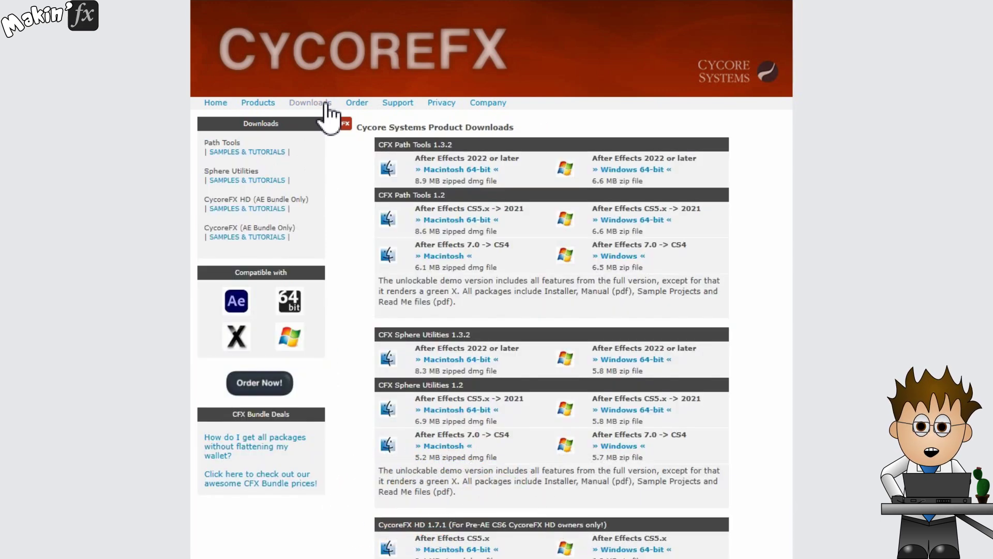
{"action": "left_click", "coordinate": [283, 209]}
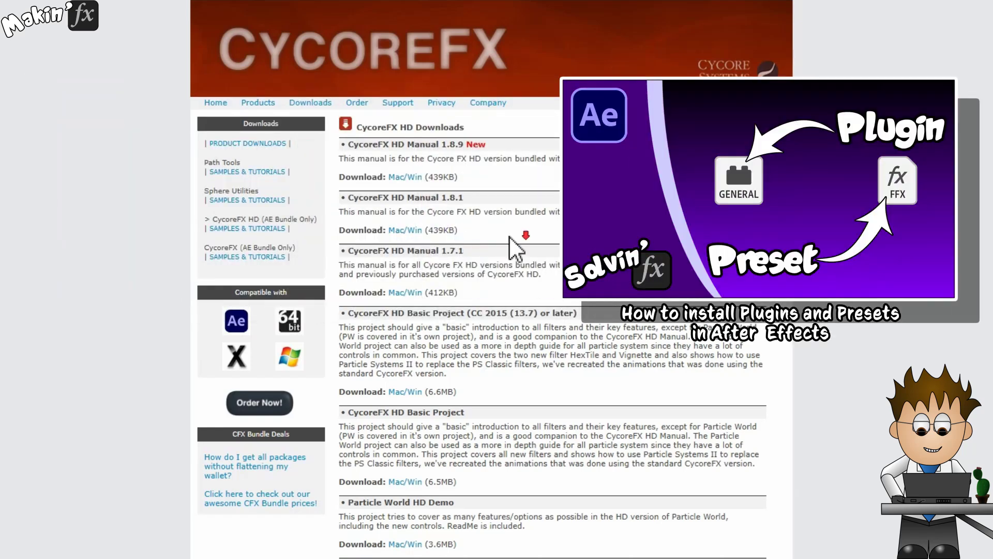
{"action": "scroll", "coordinate": [510, 238], "scroll_direction": "down", "scroll_amount": 6}
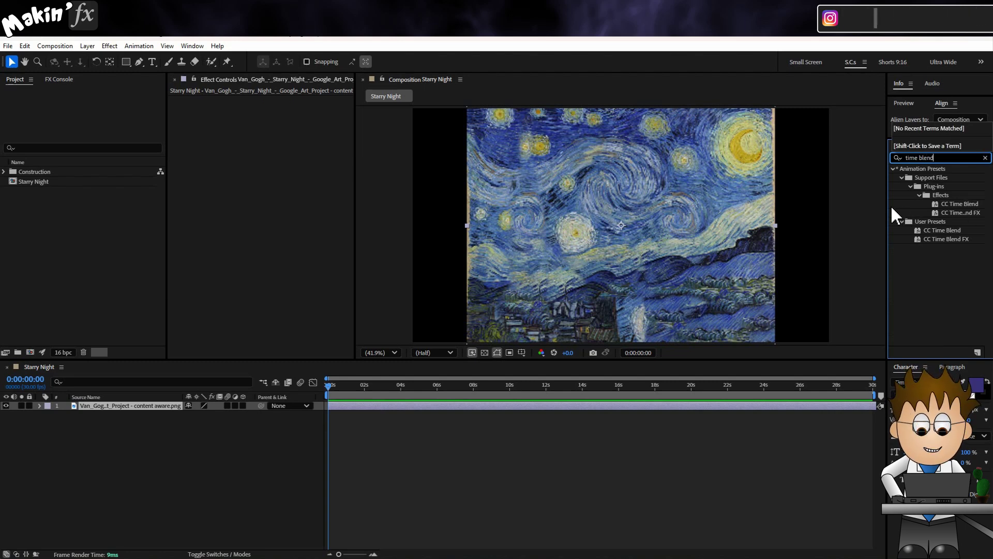
In the 'time blend' results, select the CC Time Blend FX preset and collapse the User Presets folder
{"action": "left_click_drag", "start_coordinate": [890, 212], "coordinate": [832, 215]}
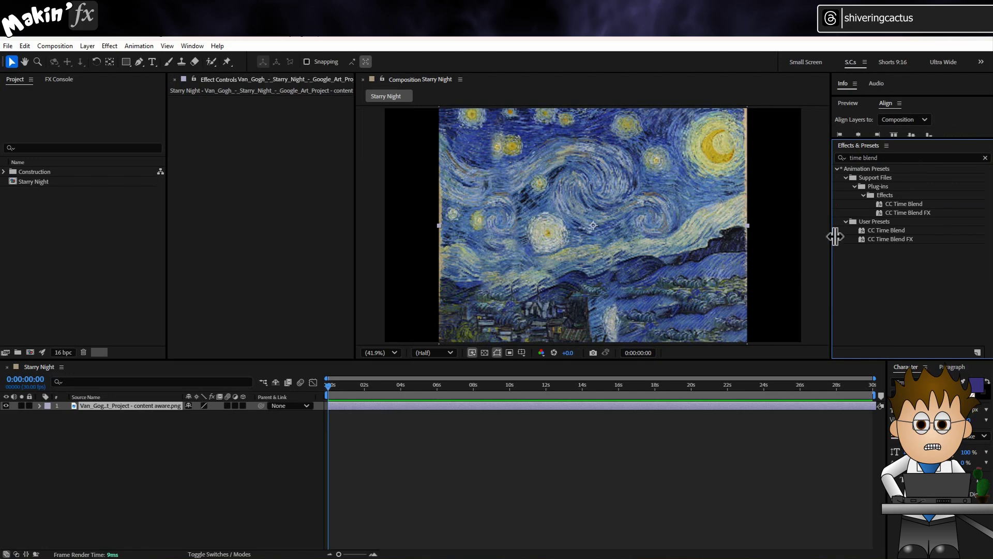
{"action": "left_click_drag", "start_coordinate": [834, 237], "coordinate": [889, 238]}
{"action": "left_click", "coordinate": [959, 212]}
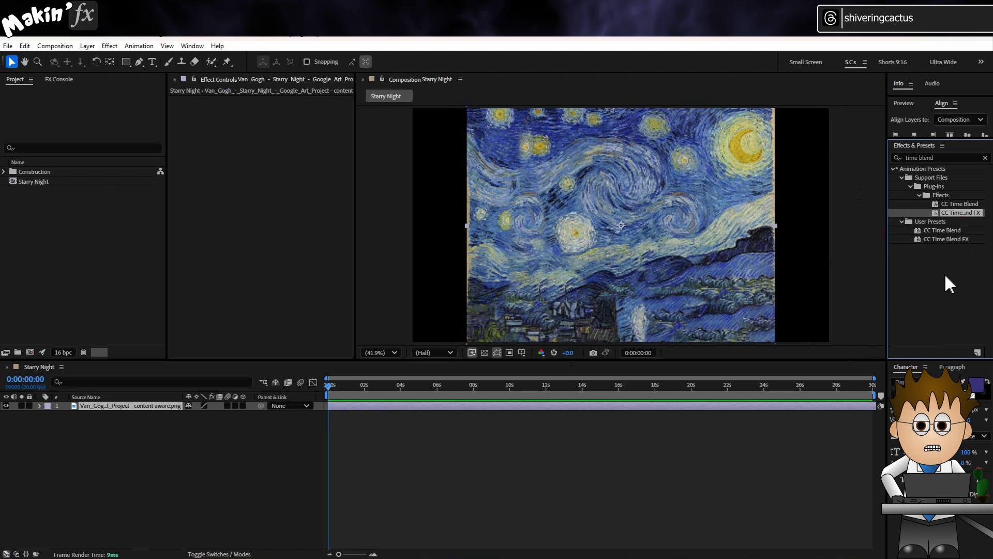
{"action": "left_click", "coordinate": [901, 222]}
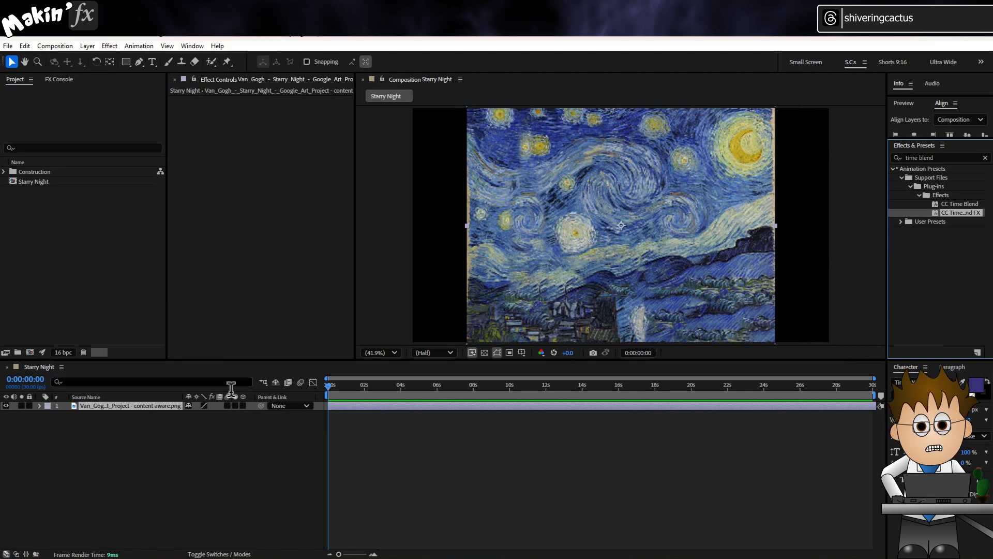
Create a new adjustment layer above the painting and rename it Copy
{"action": "left_click", "coordinate": [230, 382]}
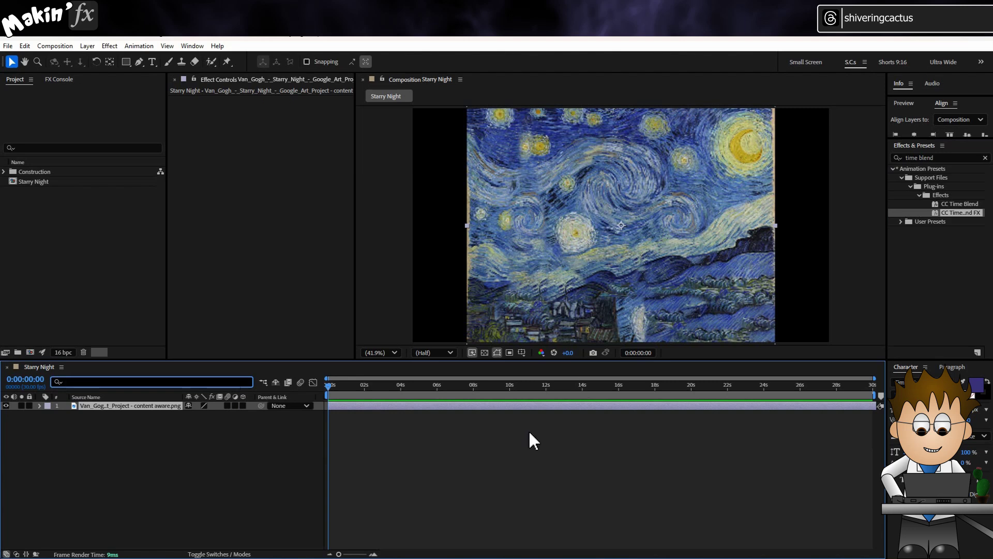
{"action": "left_click", "coordinate": [88, 45]}
{"action": "mouse_move", "coordinate": [115, 59]}
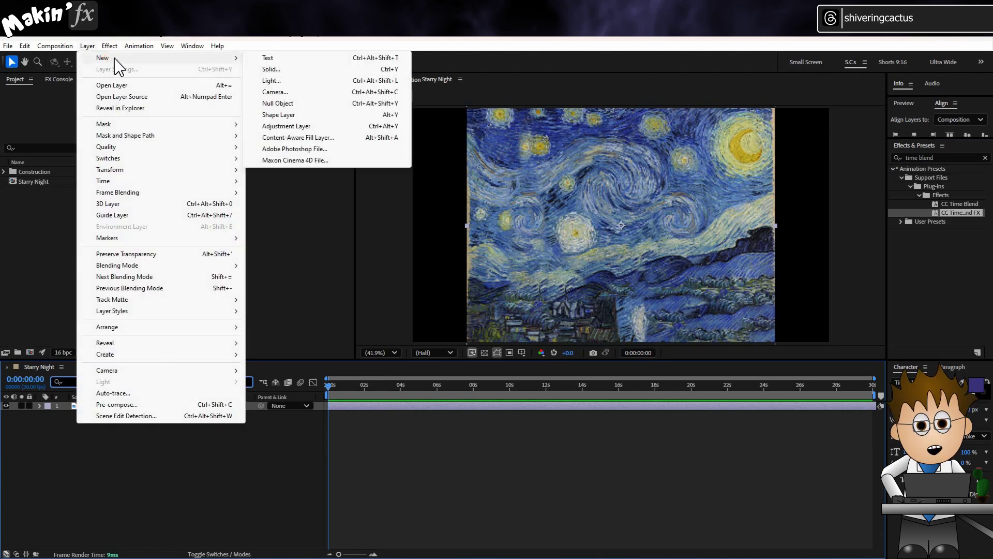
{"action": "left_click", "coordinate": [320, 125]}
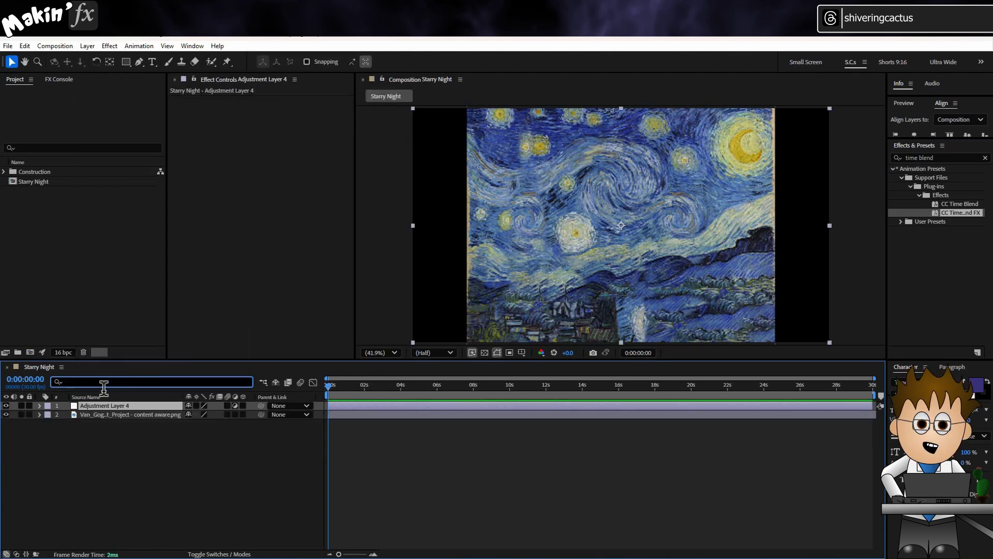
{"action": "key", "text": "Escape"}
{"action": "key", "text": "End"}
{"action": "key", "text": "p"}
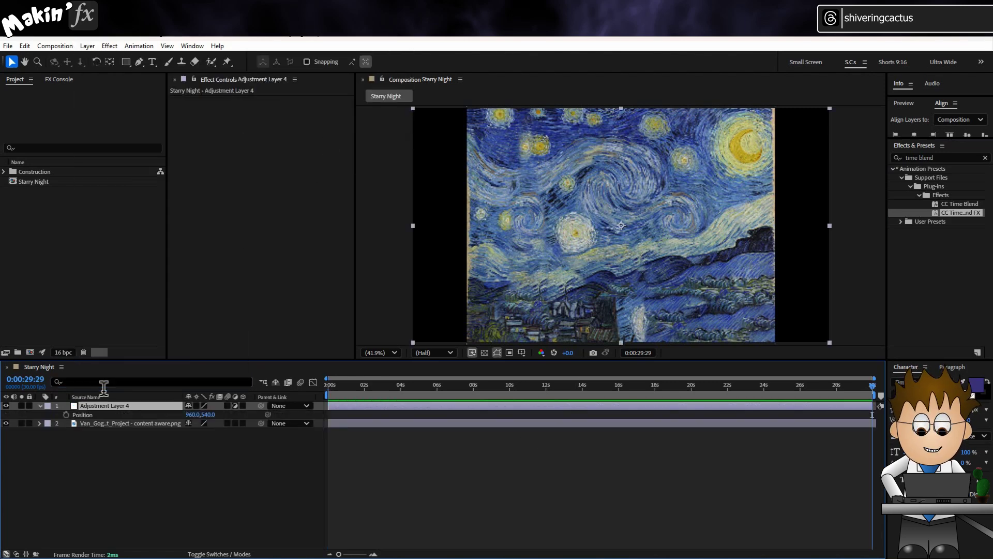
{"action": "key", "text": "y"}
{"action": "key", "text": "Return"}
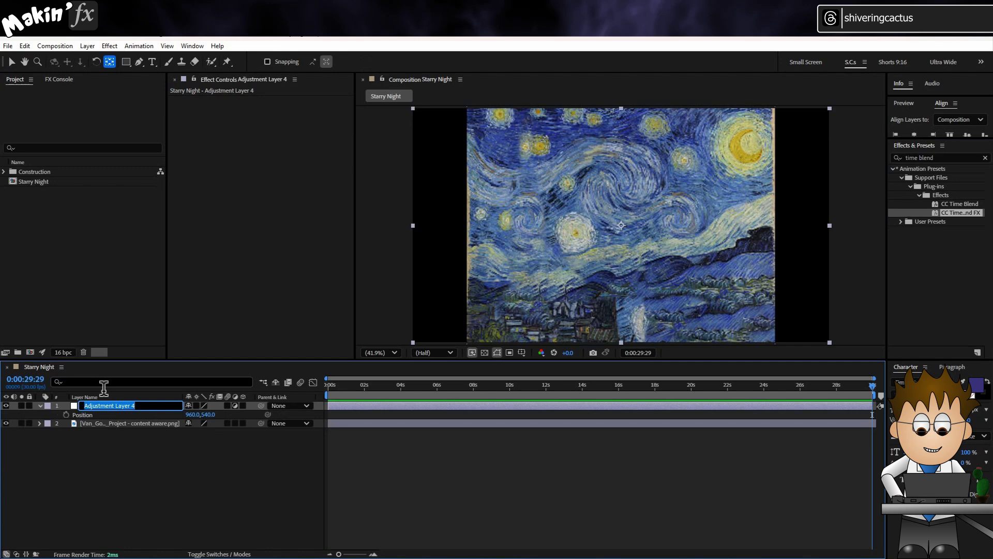
{"action": "type", "text": "Copy"}
{"action": "key", "text": "Return"}
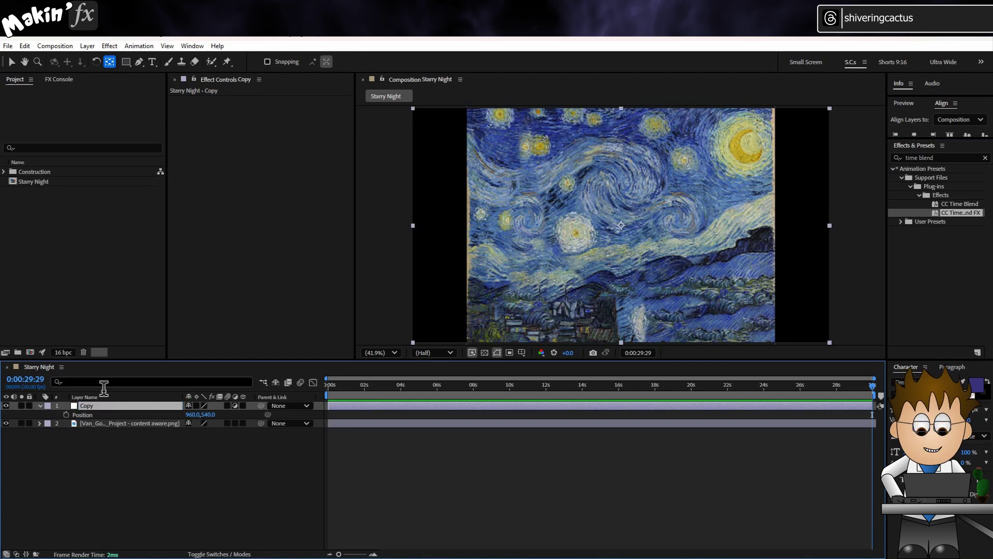
Apply the CC Time Blend FX preset to the Copy layer and select it
{"action": "double_click", "coordinate": [957, 213]}
{"action": "key", "text": "v"}
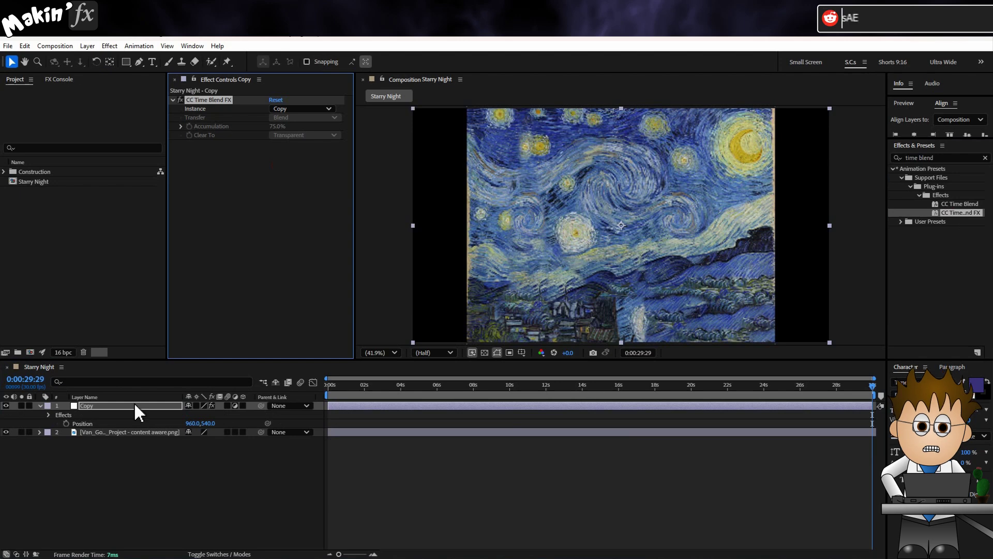
{"action": "left_click", "coordinate": [113, 405]}
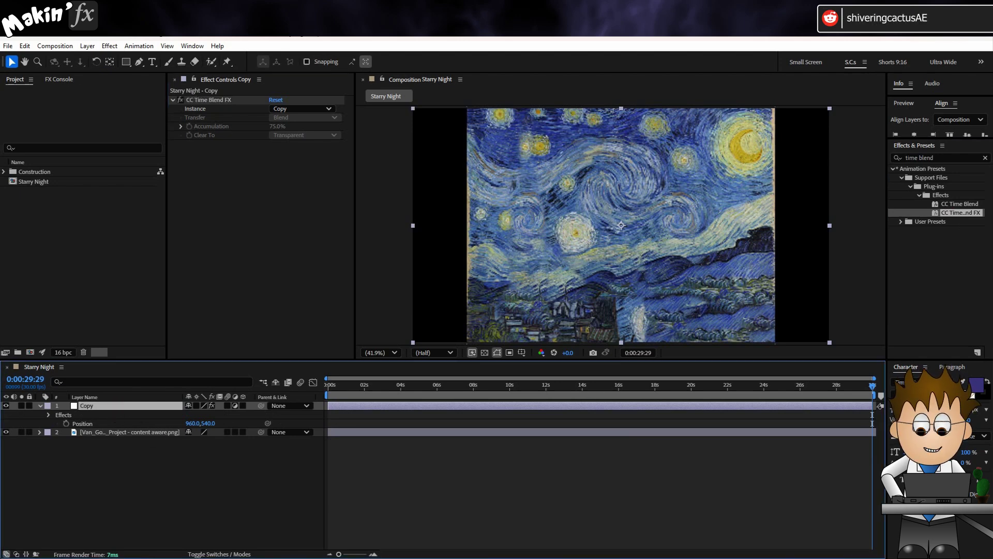
Duplicate the Copy layer, rename the duplicate Paste, and move it below Copy
{"action": "left_click", "coordinate": [24, 46]}
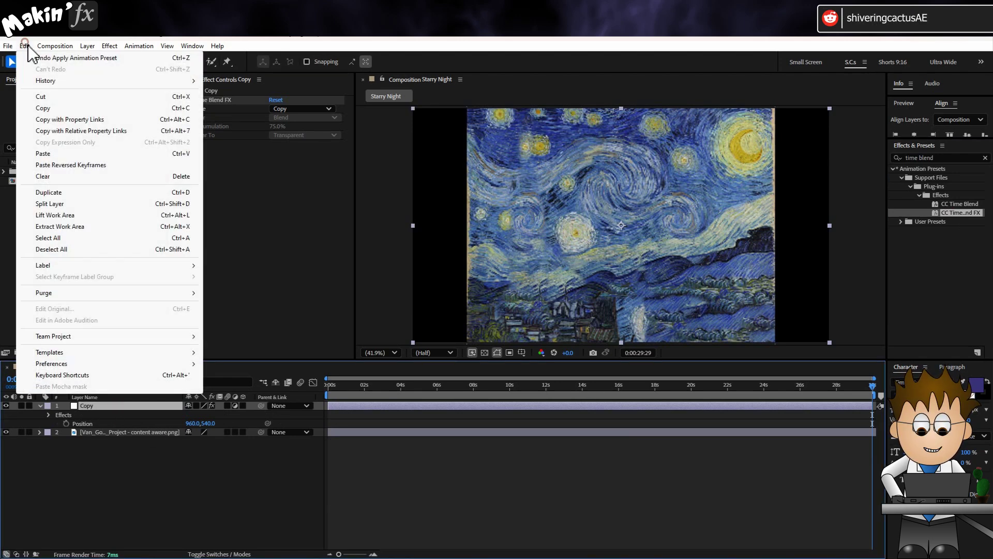
{"action": "left_click", "coordinate": [73, 199]}
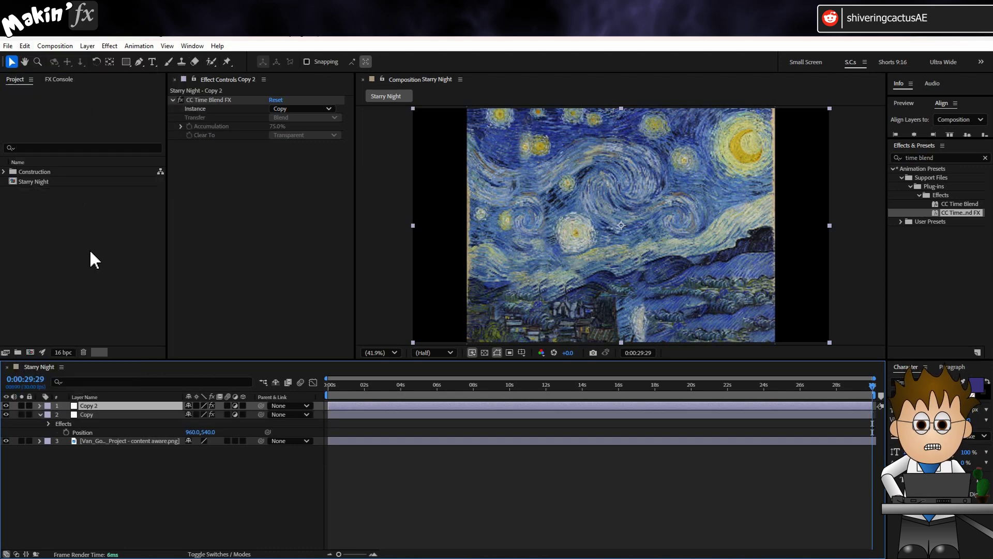
{"action": "key", "text": "Return"}
{"action": "type", "text": "F"}
{"action": "key", "text": "Return"}
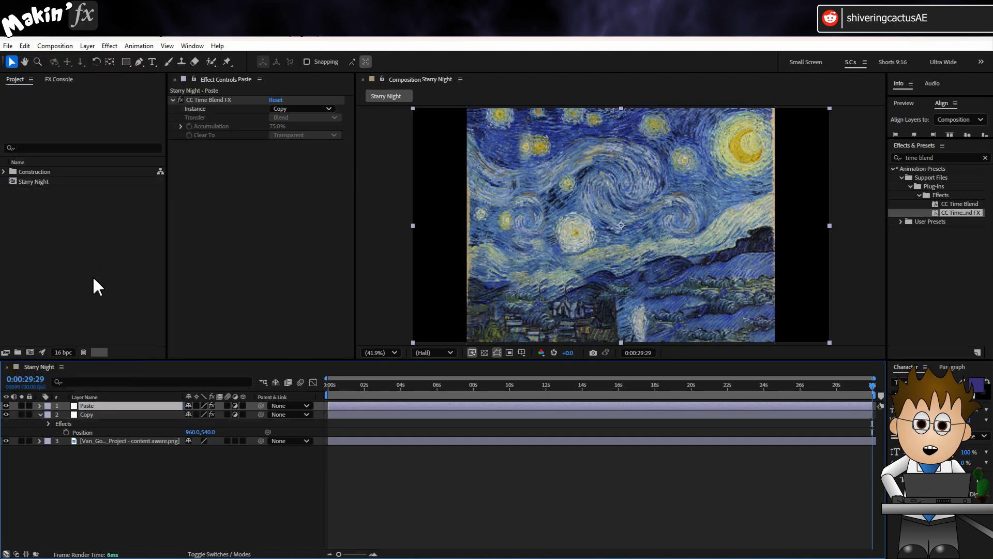
{"action": "left_click_drag", "start_coordinate": [106, 404], "coordinate": [107, 432]}
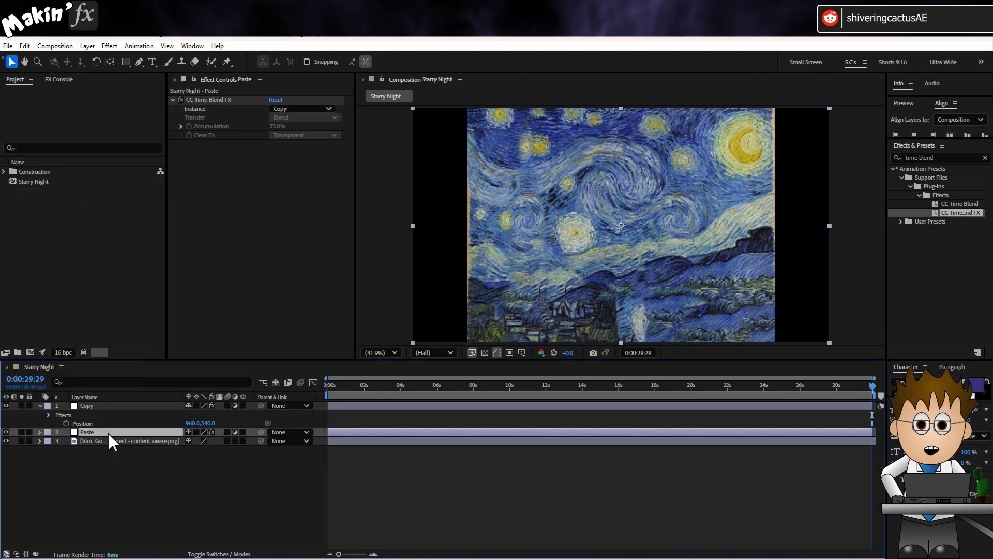
Set Paste's Time Blend Instance to Paste and Clear To to Current Frame, then rewind to the start
{"action": "left_click", "coordinate": [317, 109]}
{"action": "left_click", "coordinate": [316, 131]}
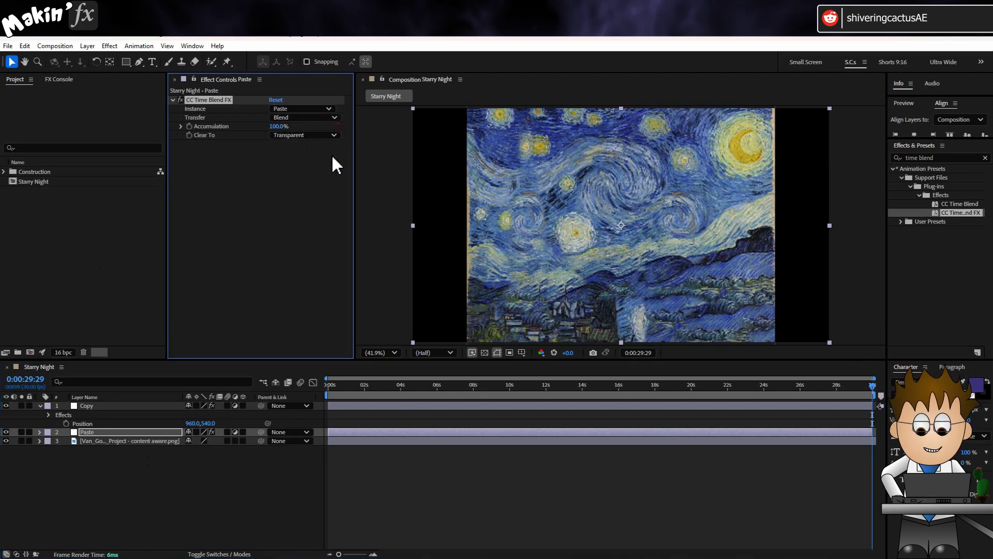
{"action": "left_click", "coordinate": [334, 137]}
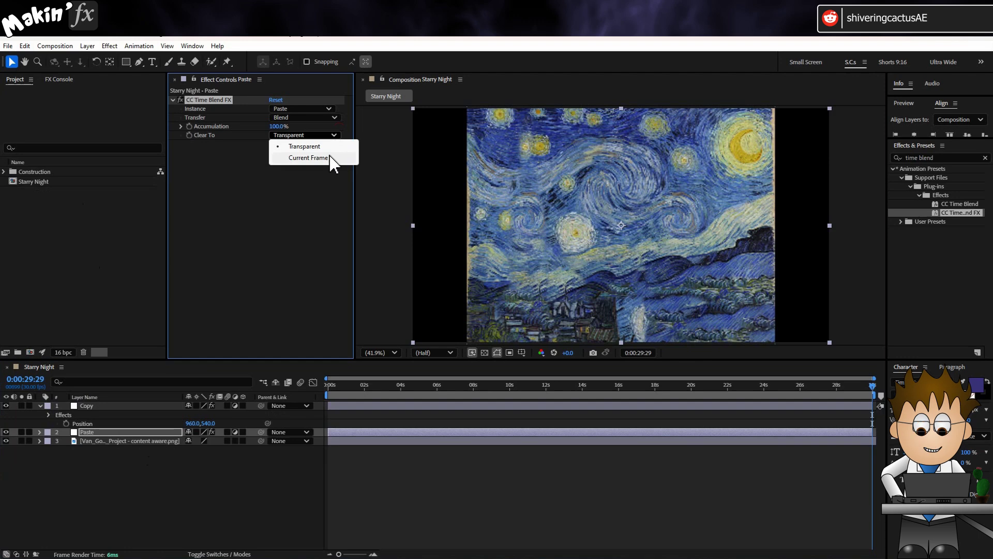
{"action": "left_click", "coordinate": [311, 157]}
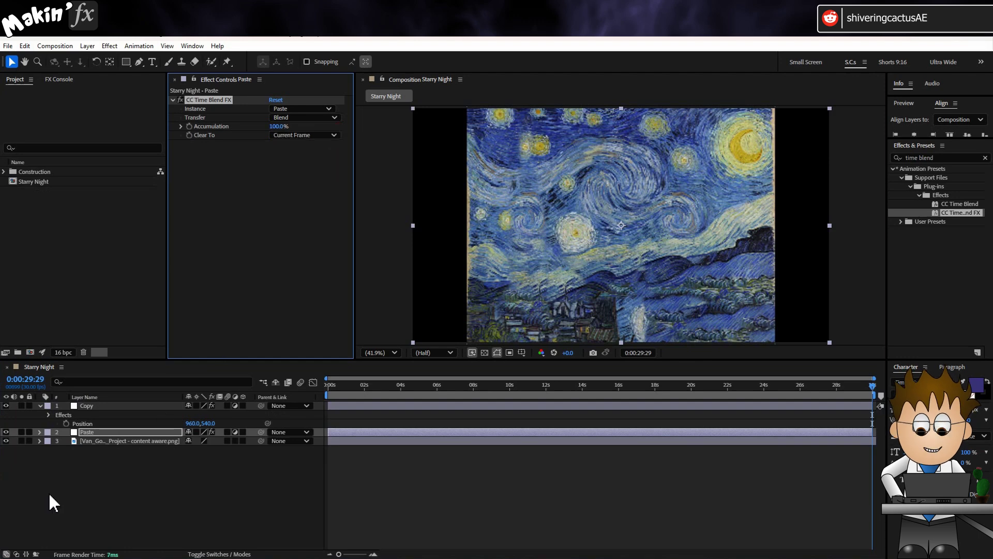
{"action": "left_click", "coordinate": [40, 406]}
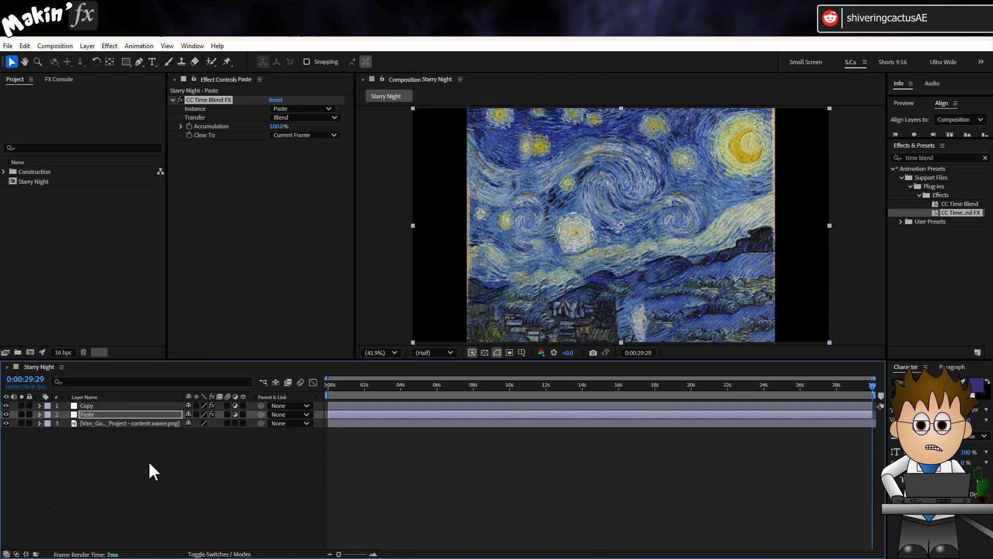
{"action": "left_click", "coordinate": [154, 471]}
{"action": "left_click", "coordinate": [336, 383]}
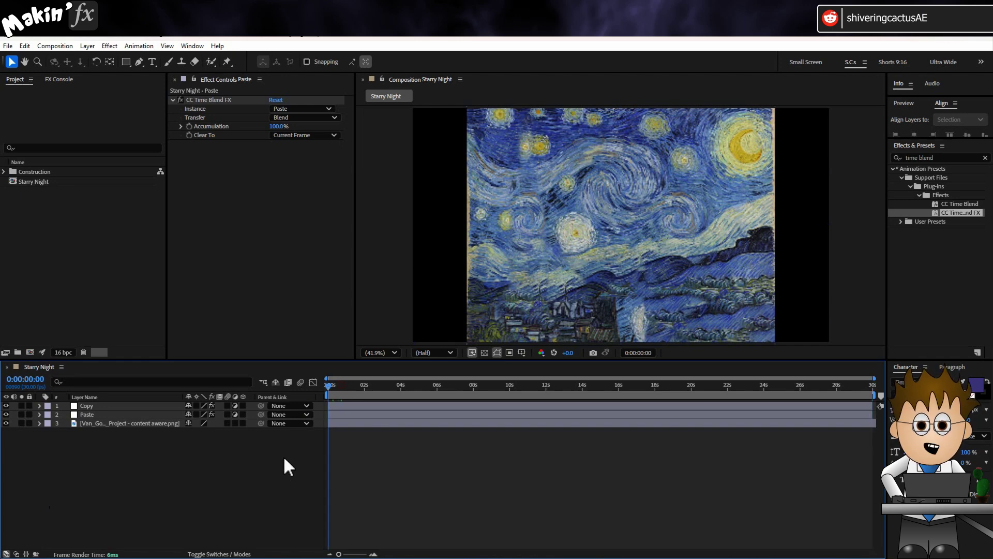
Add a new adjustment layer and place it directly below the Copy layer
{"action": "left_click", "coordinate": [87, 45]}
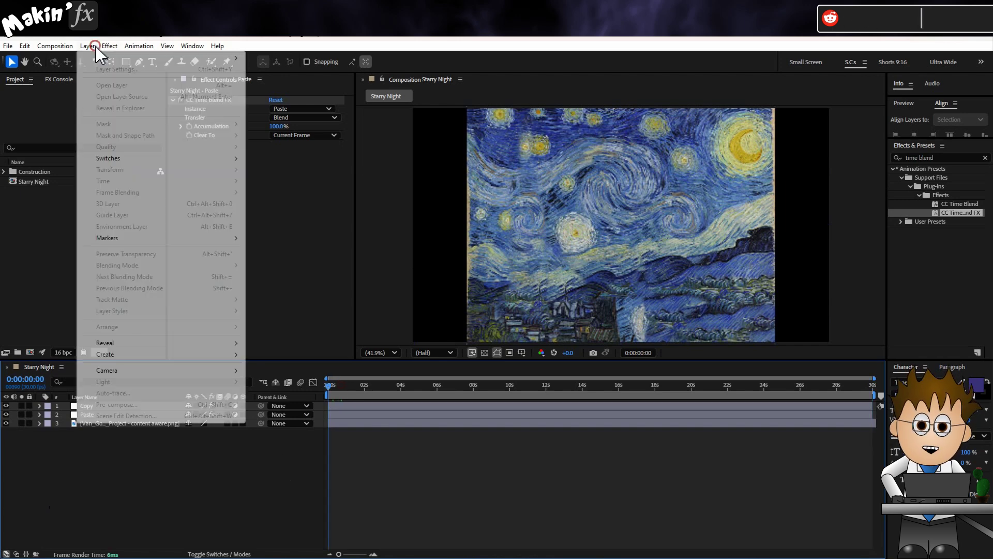
{"action": "mouse_move", "coordinate": [137, 59]}
{"action": "left_click", "coordinate": [340, 126]}
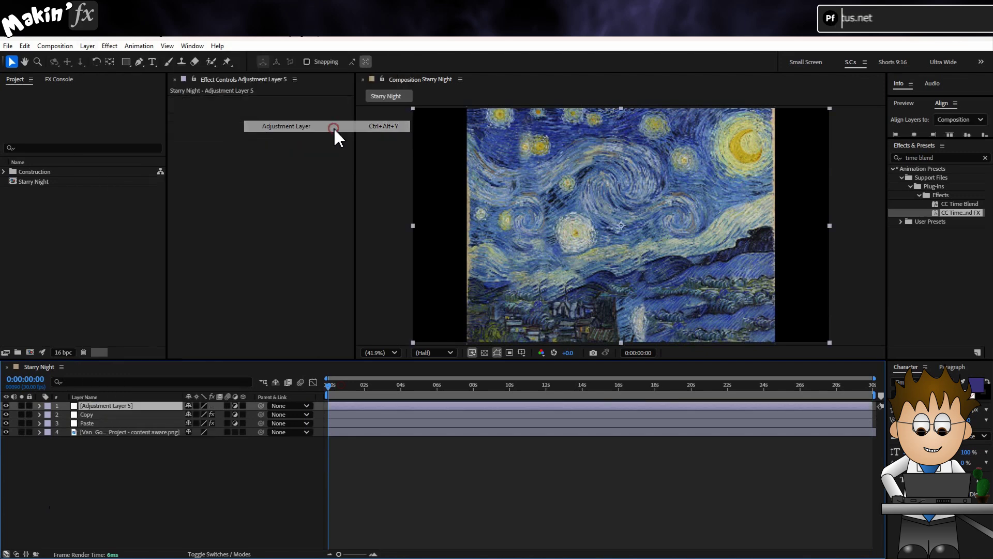
{"action": "left_click_drag", "start_coordinate": [127, 403], "coordinate": [130, 415]}
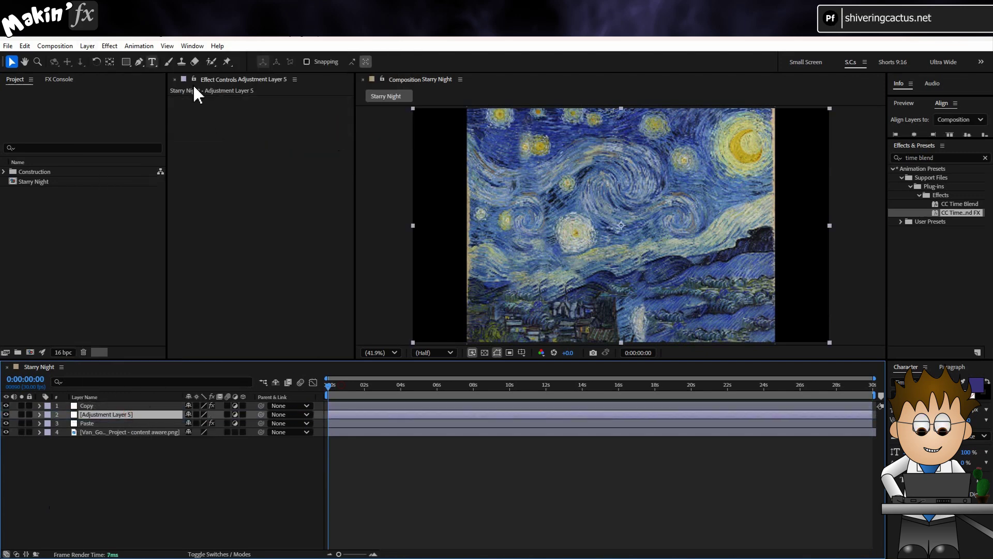
Apply a Transform effect with Scale 99 to the adjustment layer and preview the zoom
{"action": "left_click", "coordinate": [109, 46]}
{"action": "mouse_move", "coordinate": [159, 226]}
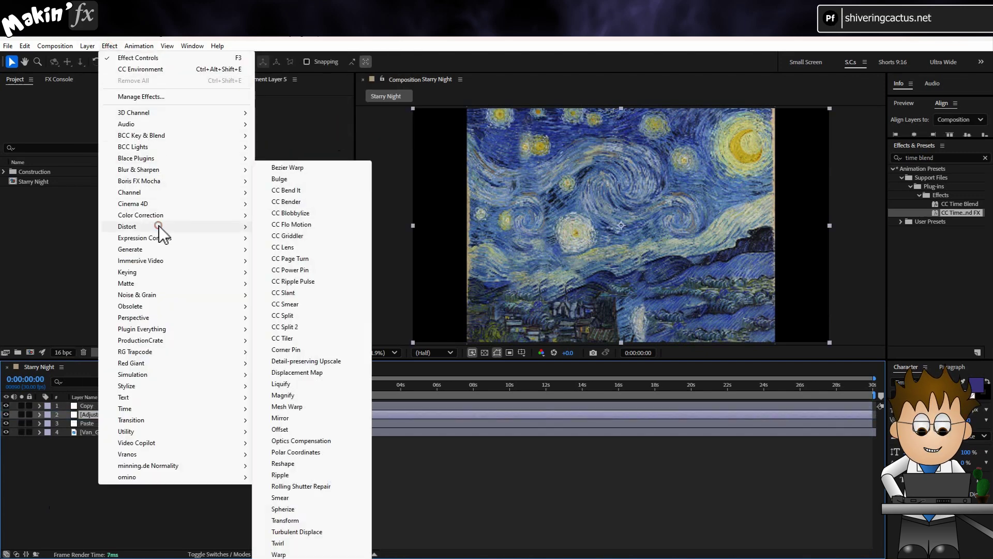
{"action": "left_click", "coordinate": [303, 521]}
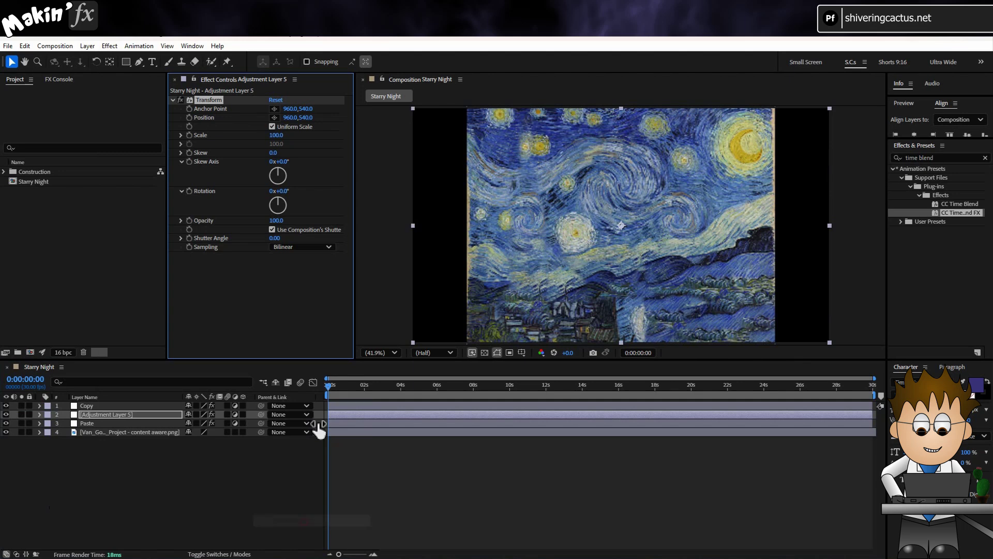
{"action": "left_click", "coordinate": [281, 134]}
{"action": "type", "text": "99"}
{"action": "key", "text": "Return"}
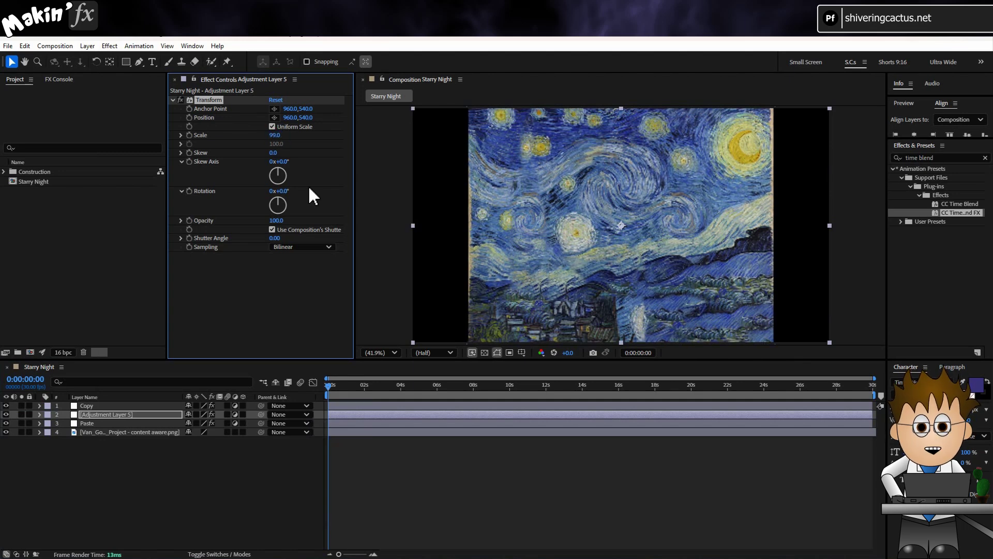
{"action": "key", "text": "space"}
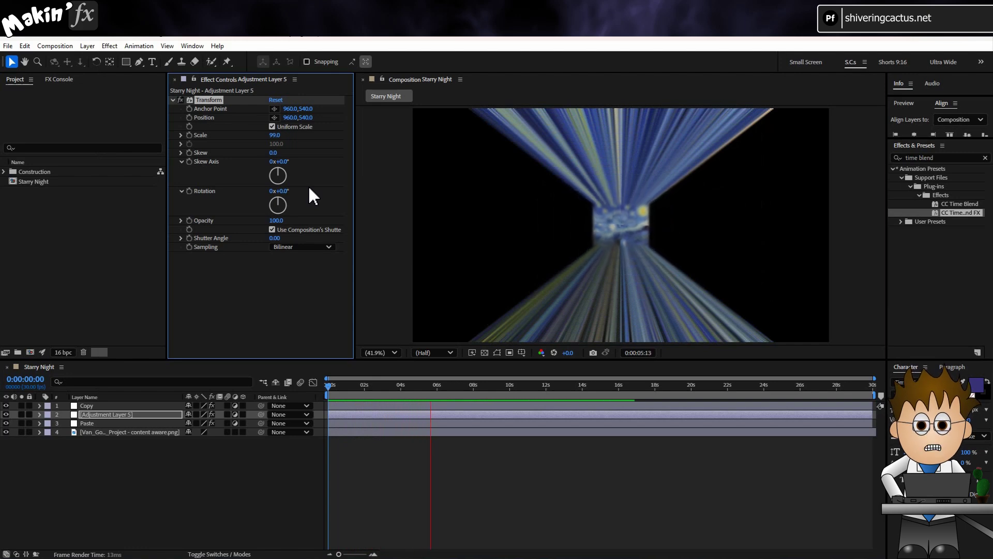
Stop the preview and set the Transform Rotation to 1°
{"action": "left_click", "coordinate": [264, 382]}
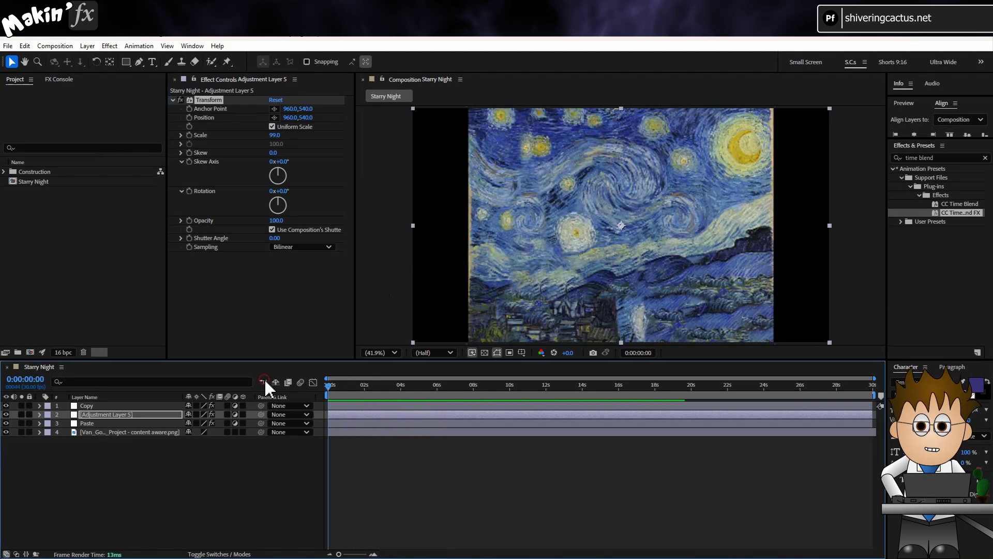
{"action": "left_click", "coordinate": [285, 192]}
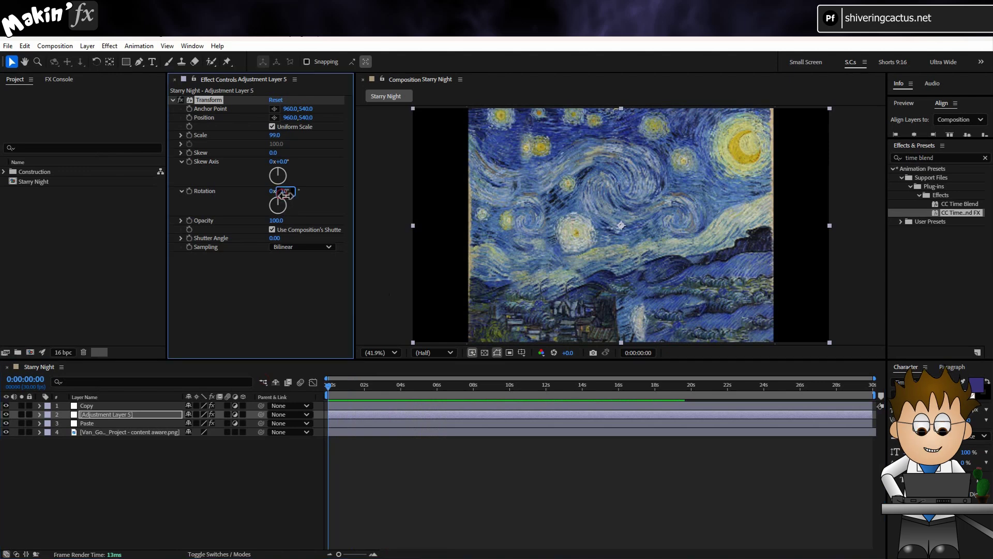
{"action": "type", "text": "1"}
{"action": "key", "text": "Return"}
Purge all memory and disk cache, then preview the swirling feedback
{"action": "left_click", "coordinate": [24, 46]}
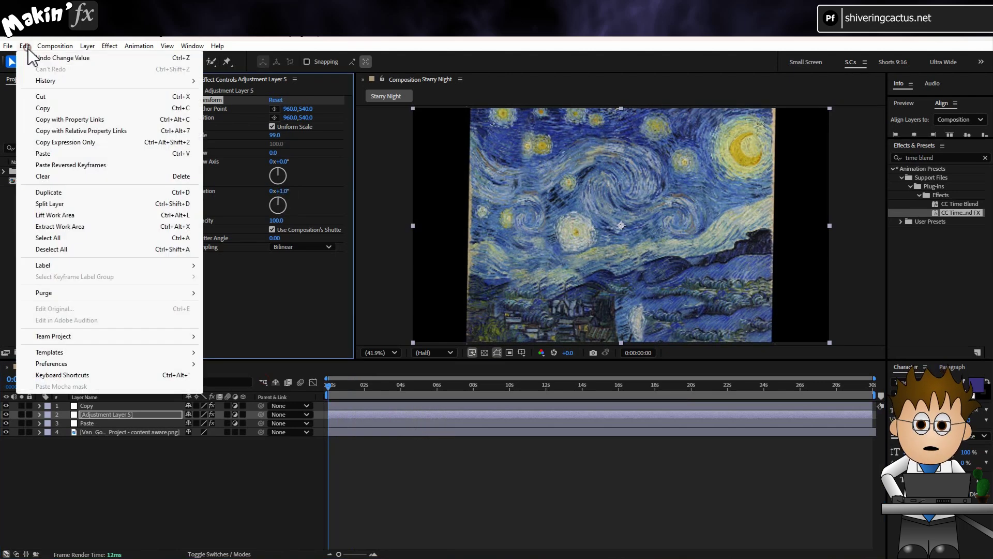
{"action": "left_click", "coordinate": [75, 291]}
{"action": "left_click", "coordinate": [340, 304]}
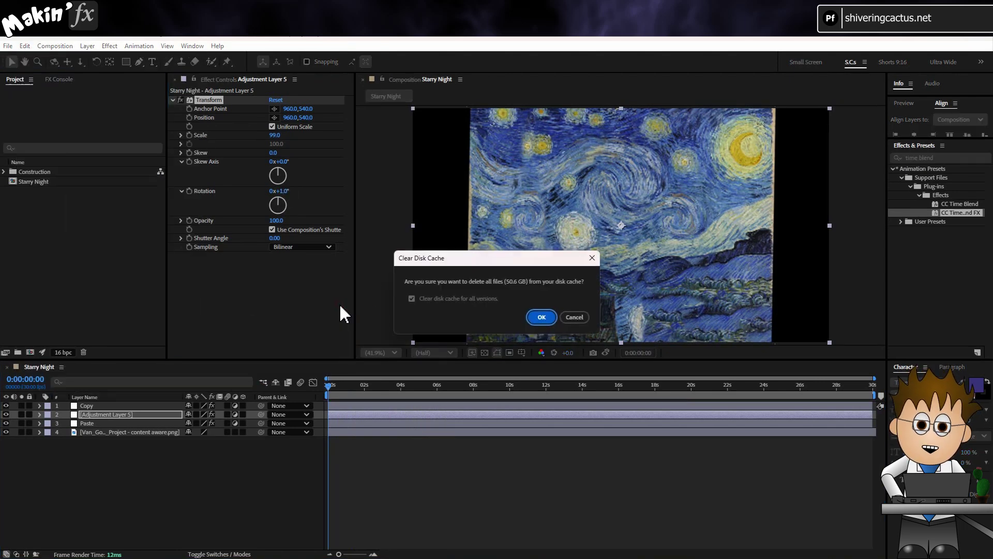
{"action": "left_click", "coordinate": [539, 319]}
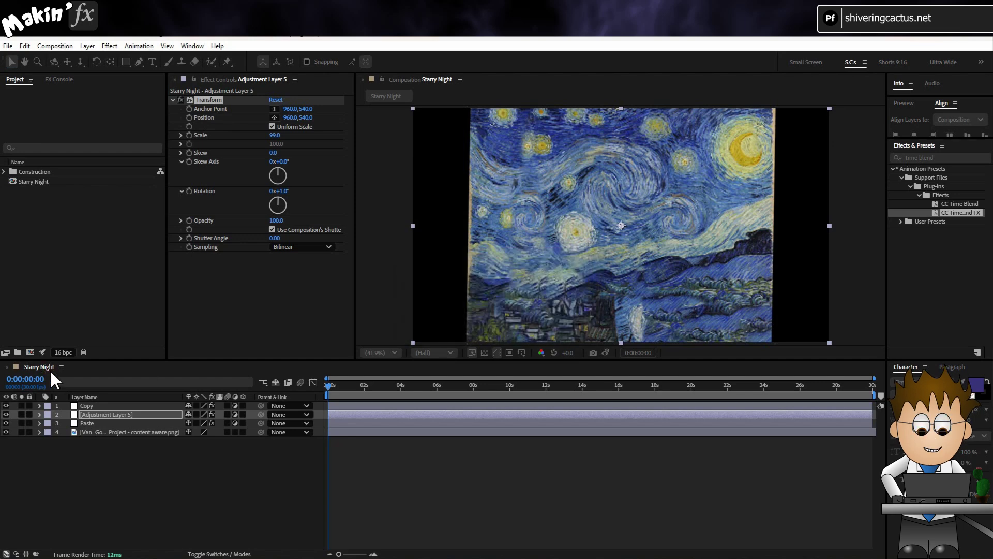
{"action": "key", "text": "space"}
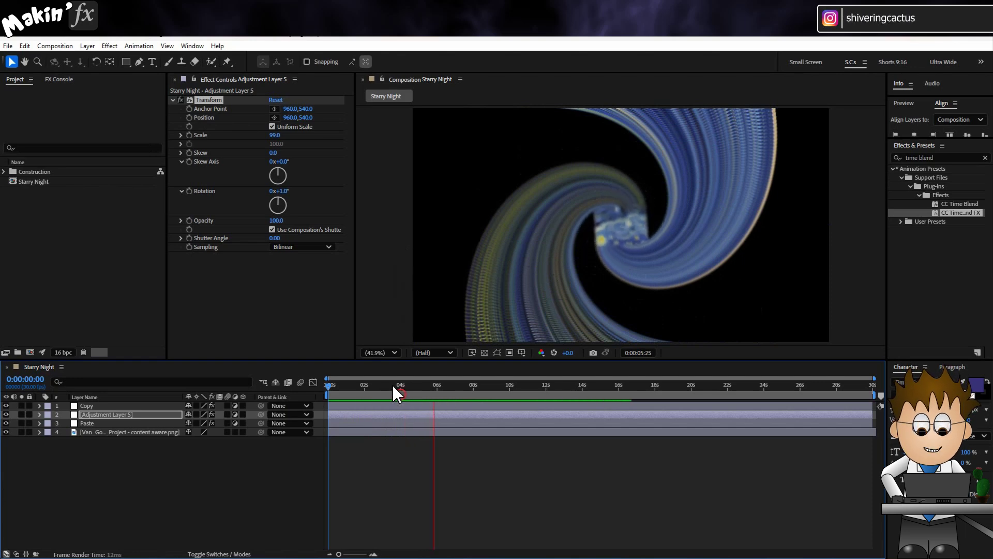
{"action": "key", "text": "space"}
{"action": "key", "text": "space"}
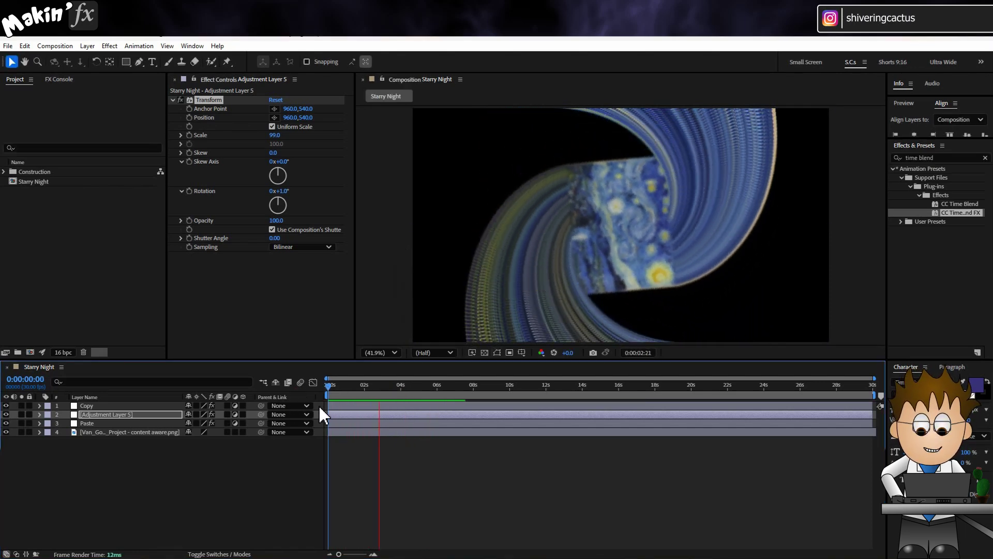
Replace the Transform effect with CC Vector Blur, enter a negative Amount, and preview the result
{"action": "left_click", "coordinate": [218, 101]}
{"action": "key", "text": "Delete"}
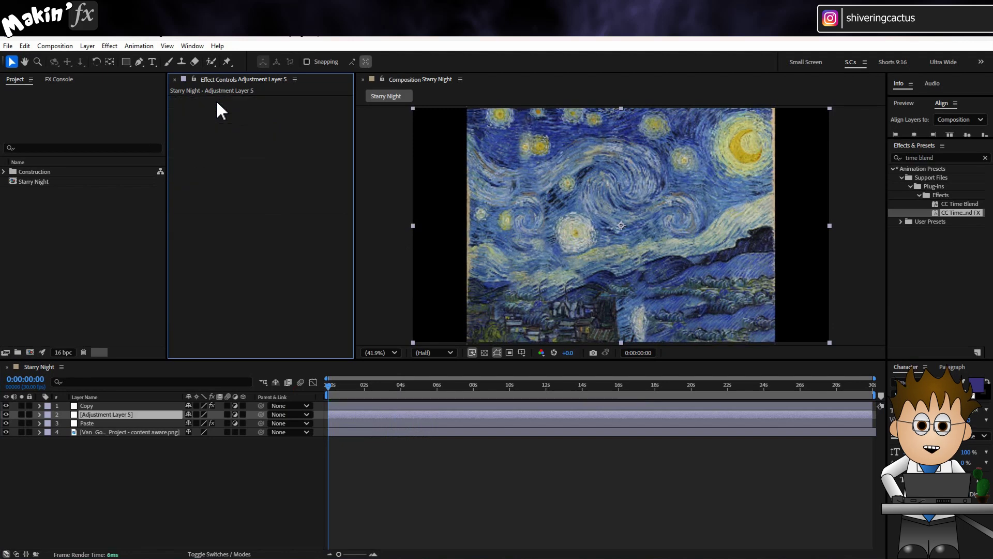
{"action": "left_click", "coordinate": [110, 46]}
{"action": "mouse_move", "coordinate": [156, 170]}
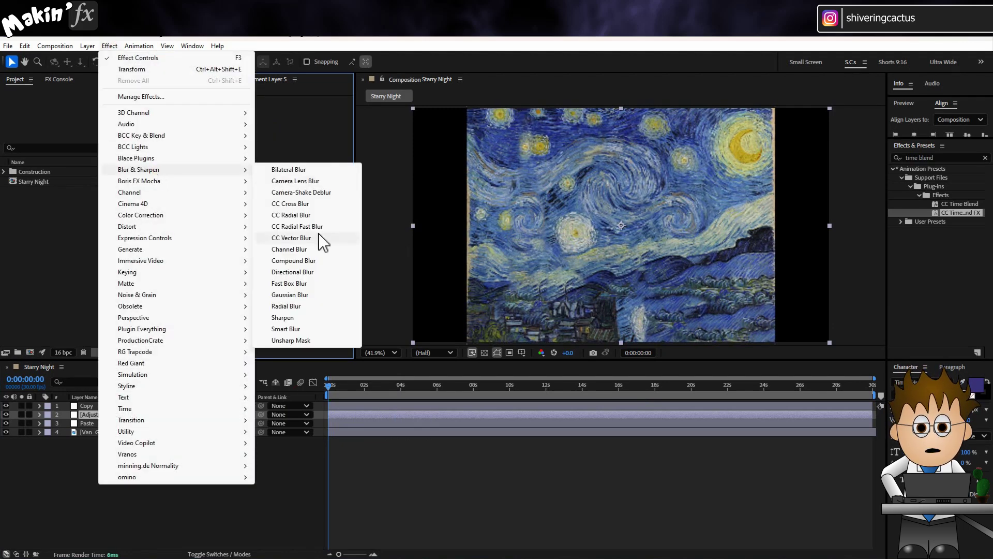
{"action": "left_click", "coordinate": [291, 237]}
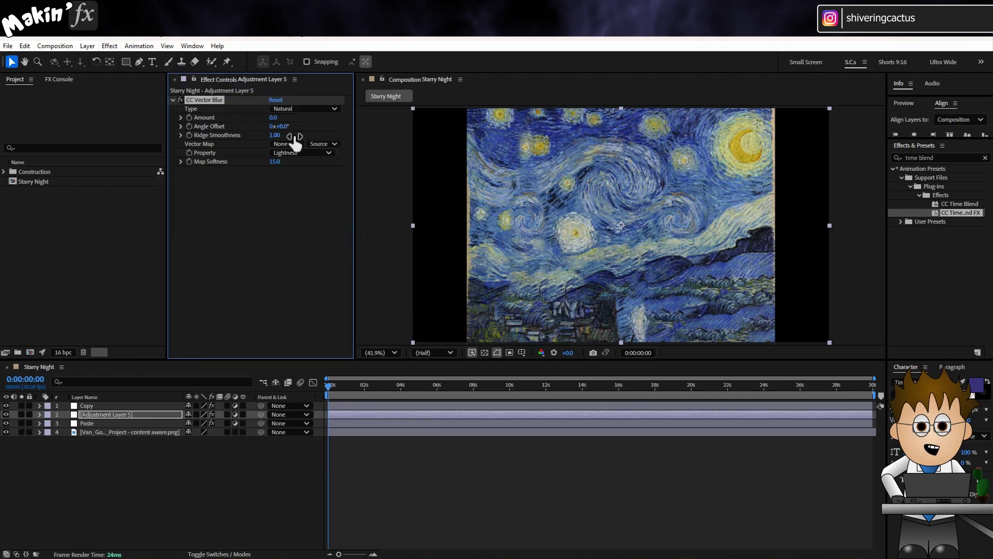
{"action": "type", "text": "-"}
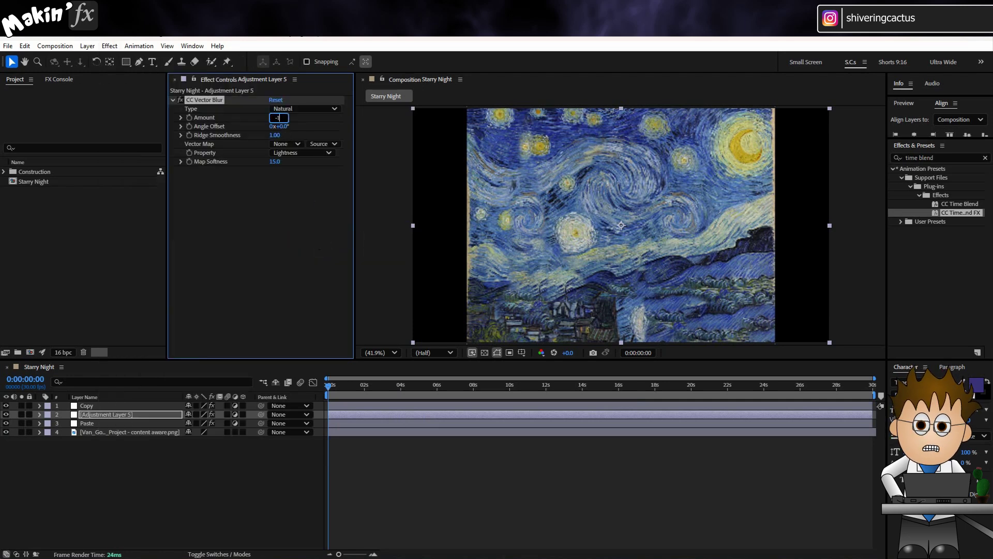
{"action": "type", "text": "20"}
{"action": "key", "text": "Return"}
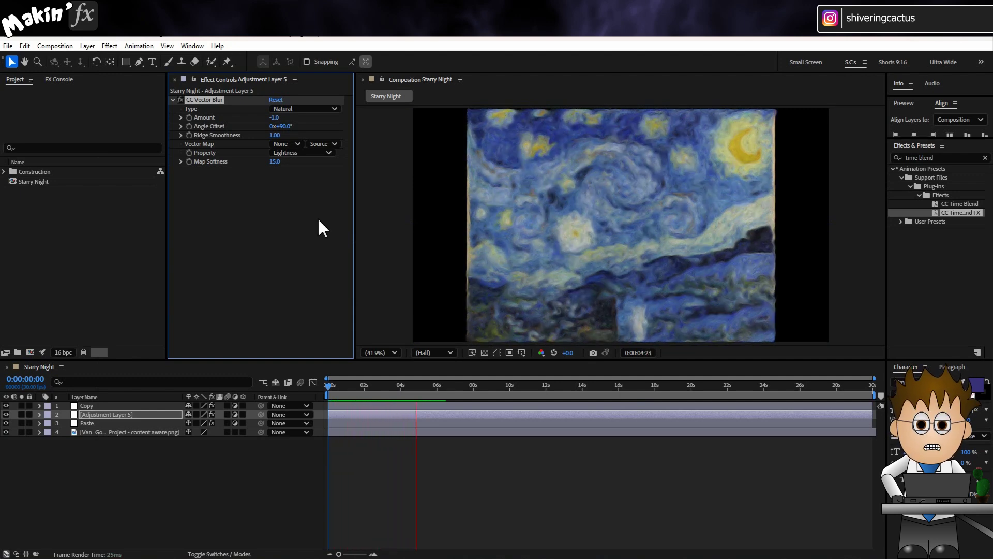
{"action": "left_click", "coordinate": [373, 389]}
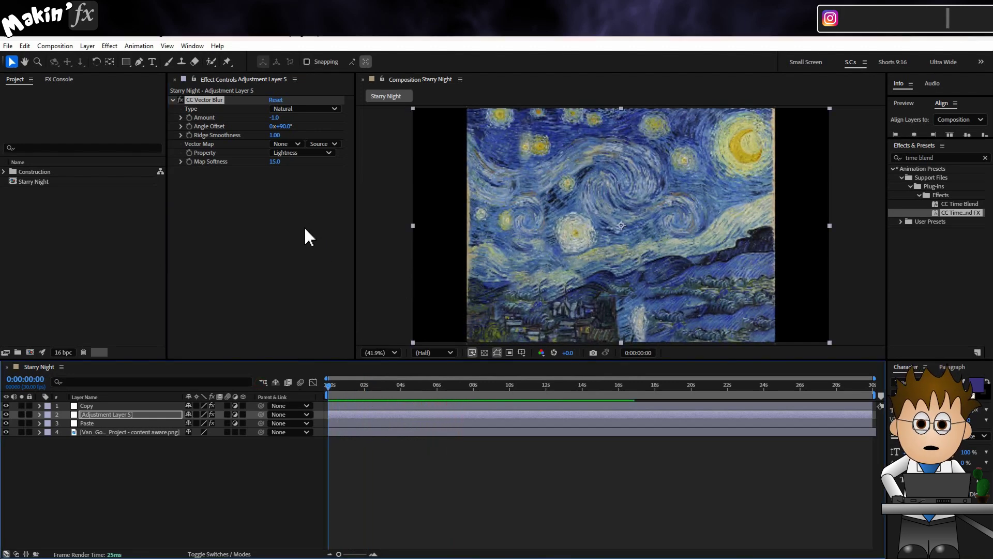
Create a new composition named Curl Noise
{"action": "left_click", "coordinate": [52, 48]}
{"action": "left_click", "coordinate": [70, 73]}
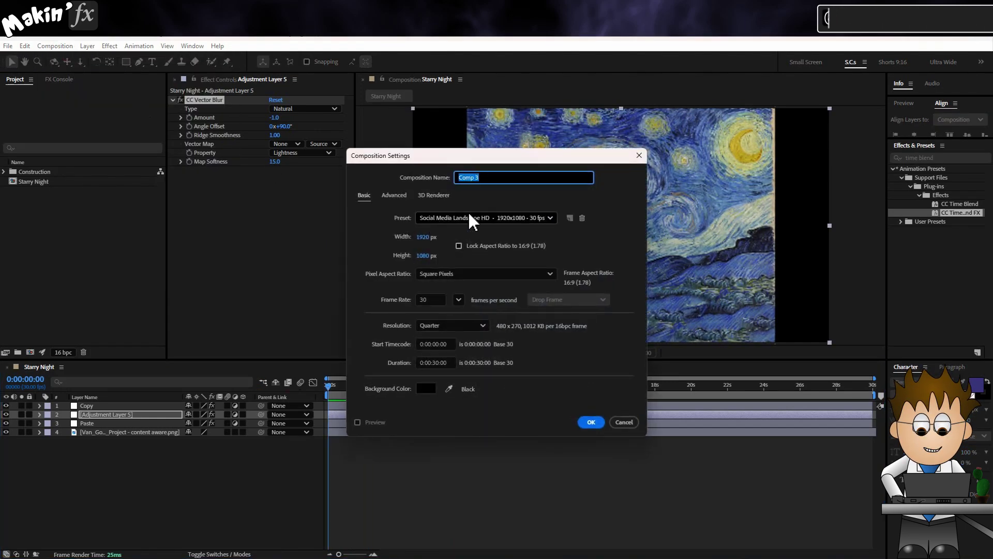
{"action": "type", "text": "t"}
{"action": "key", "text": "BackSpace"}
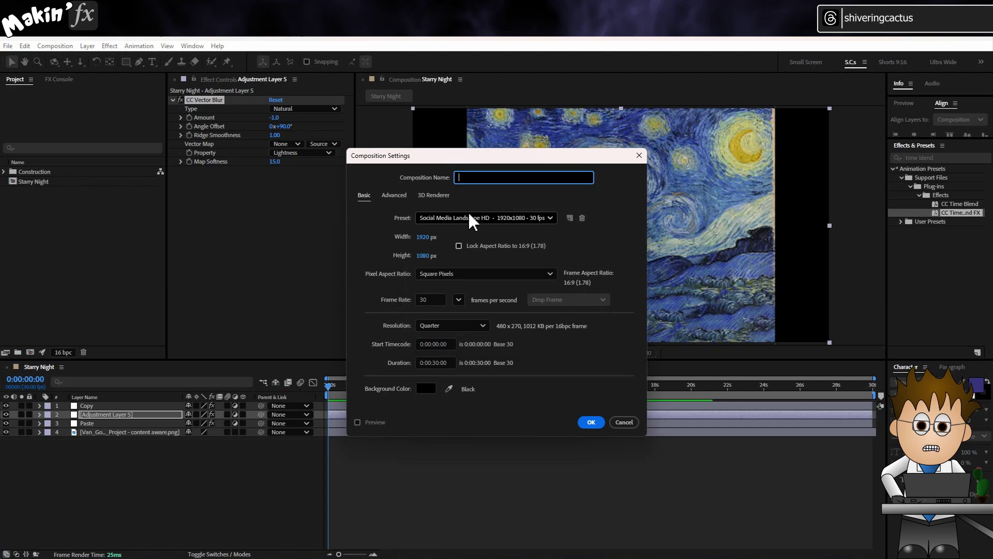
{"action": "type", "text": "Curl Noise"}
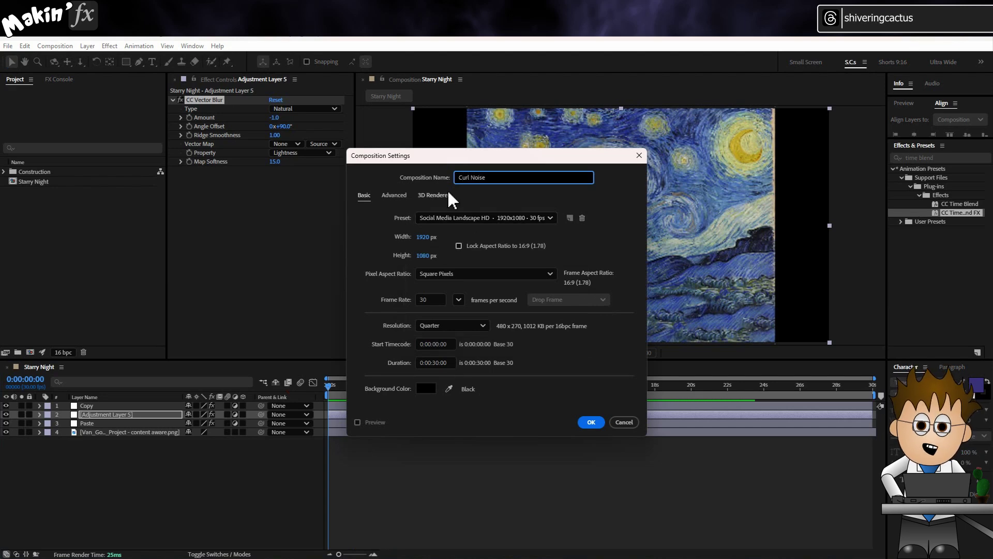
{"action": "left_click", "coordinate": [591, 422]}
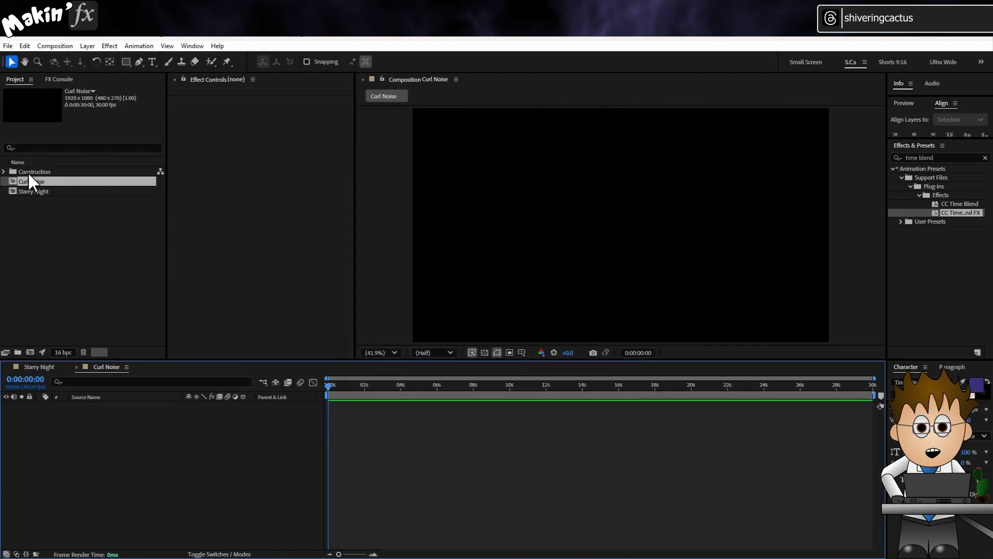
Paste the painting layer from the Starry Night comp into the Curl Noise timeline
{"action": "left_click", "coordinate": [42, 368]}
{"action": "left_click", "coordinate": [105, 432]}
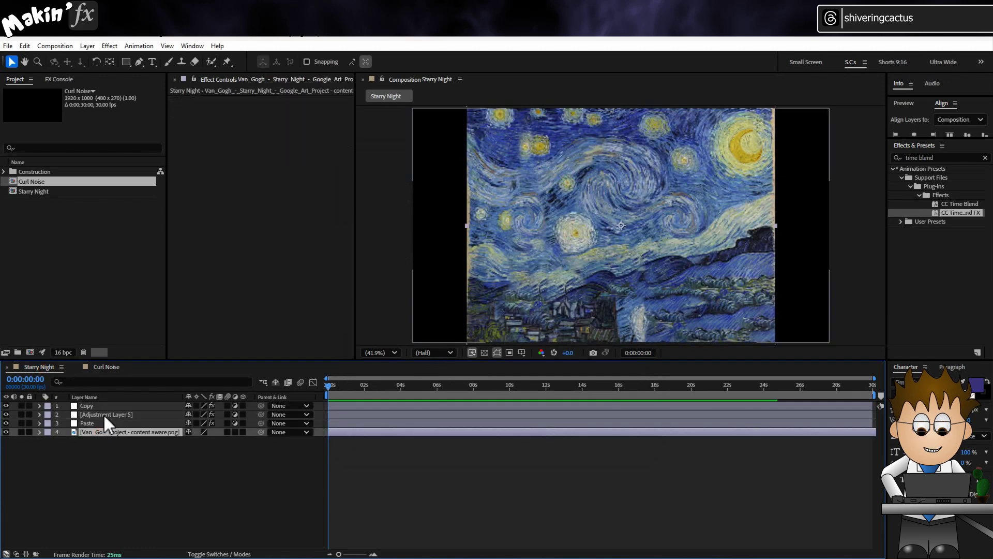
{"action": "left_click", "coordinate": [114, 368]}
{"action": "key", "text": "ctrl+v"}
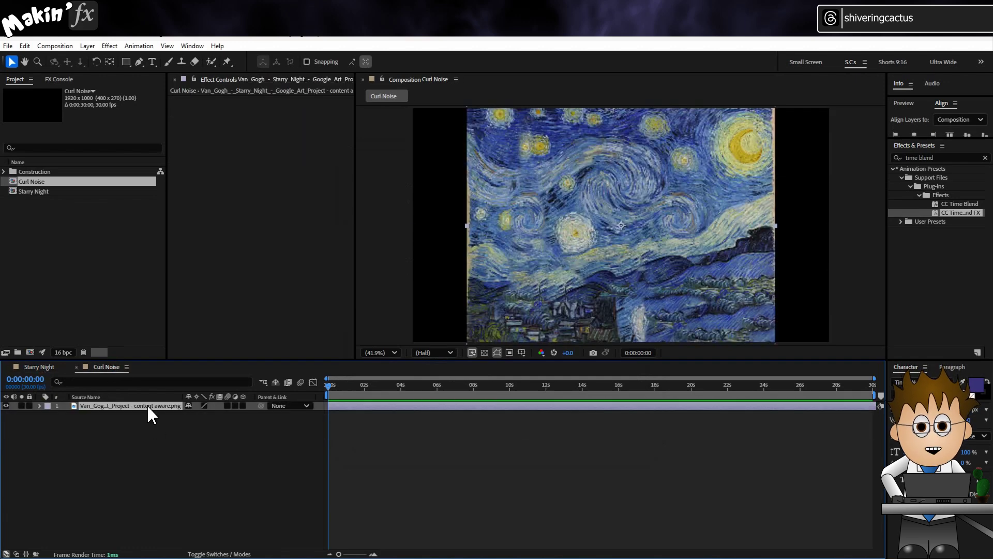
Make the pasted painting a guide layer with 30% opacity
{"action": "right_click", "coordinate": [148, 407]}
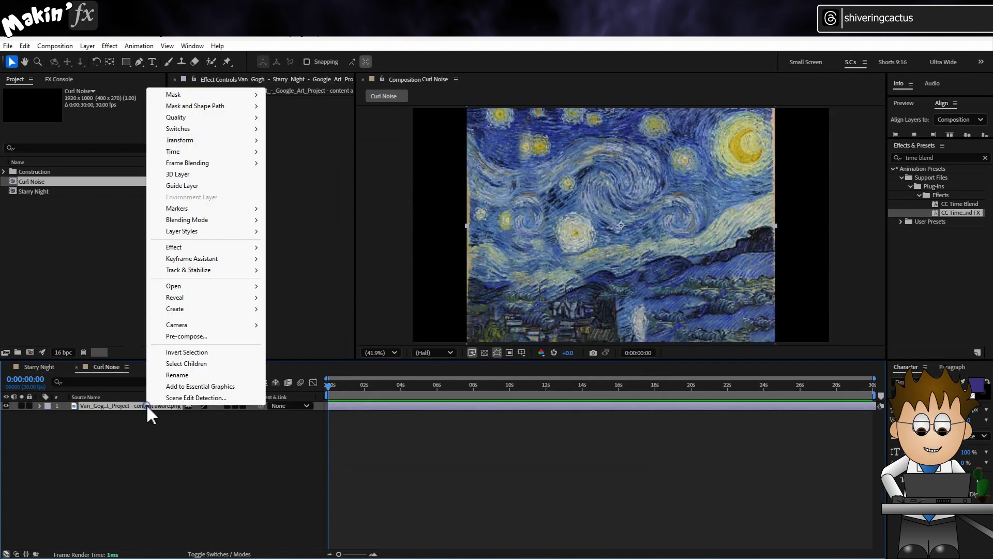
{"action": "left_click", "coordinate": [202, 186]}
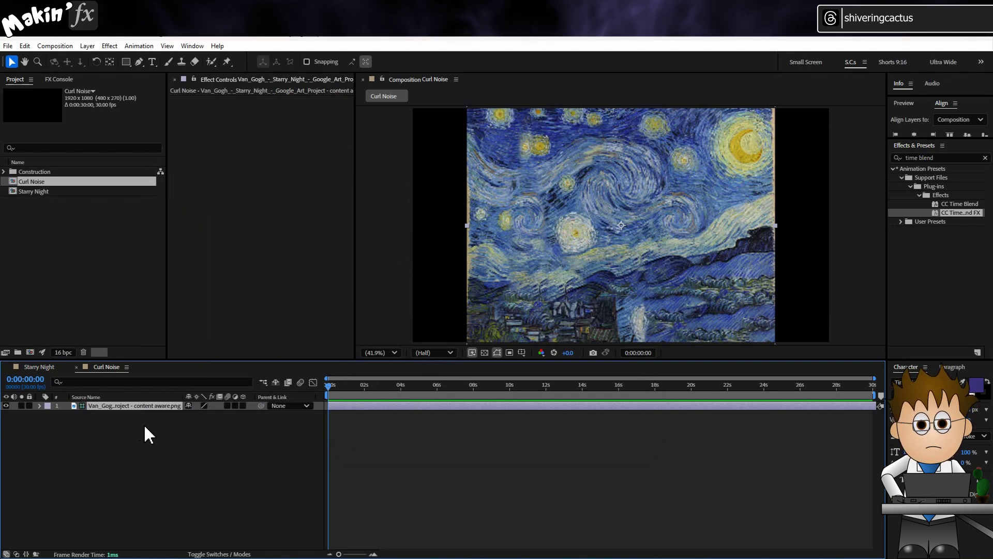
{"action": "key", "text": "t"}
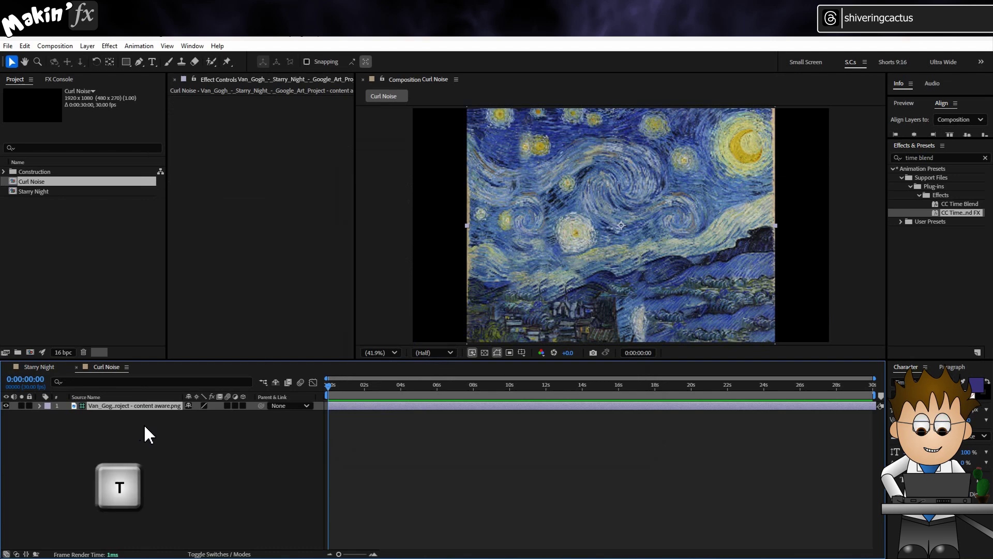
{"action": "key", "text": "t"}
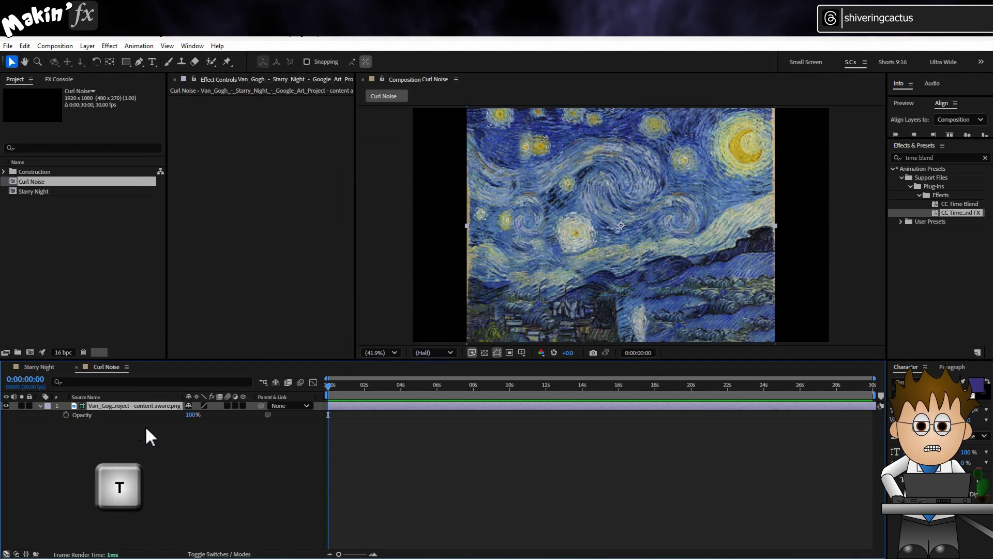
{"action": "left_click", "coordinate": [191, 415]}
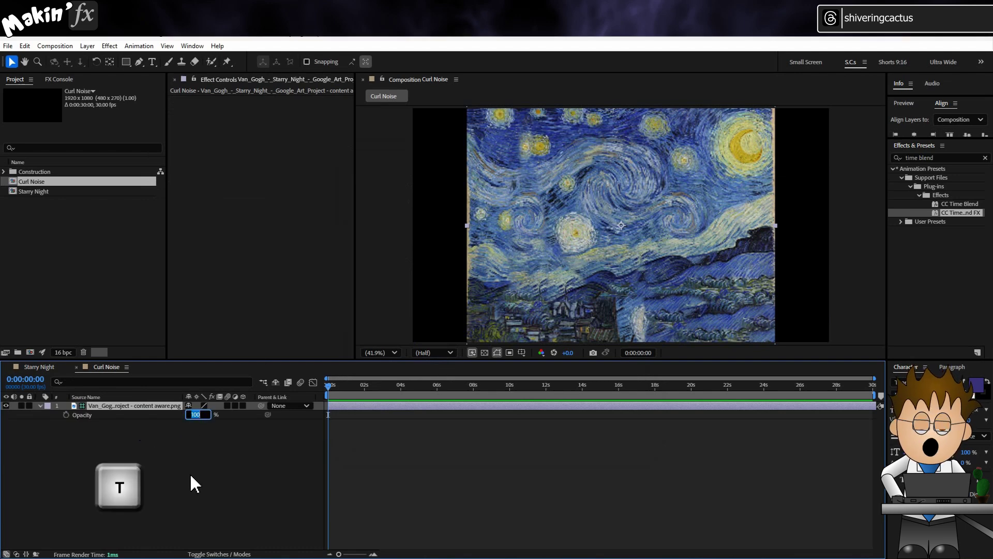
{"action": "type", "text": "30"}
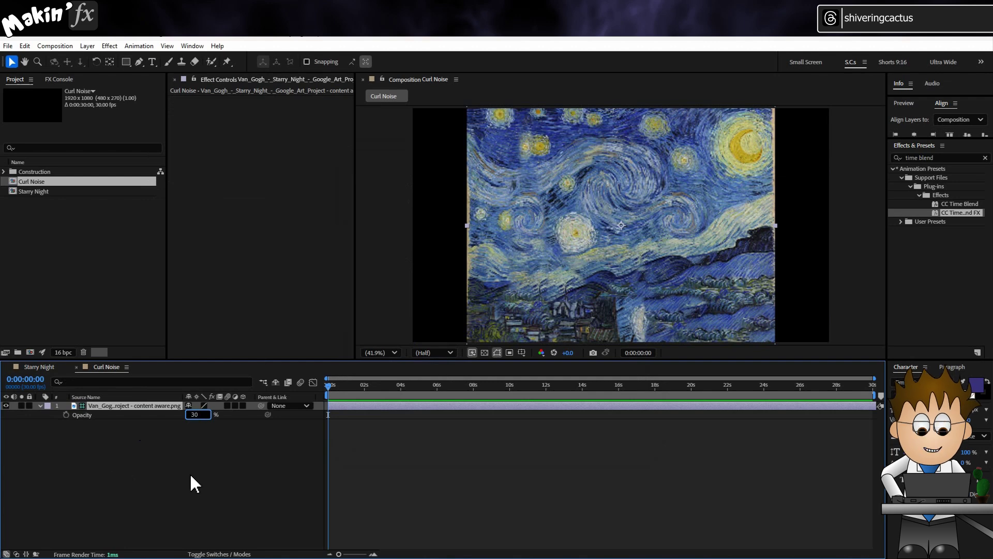
{"action": "left_click", "coordinate": [189, 472]}
Add a new solid layer with colour 000000 (black) to the Curl Noise comp
{"action": "left_click", "coordinate": [87, 46]}
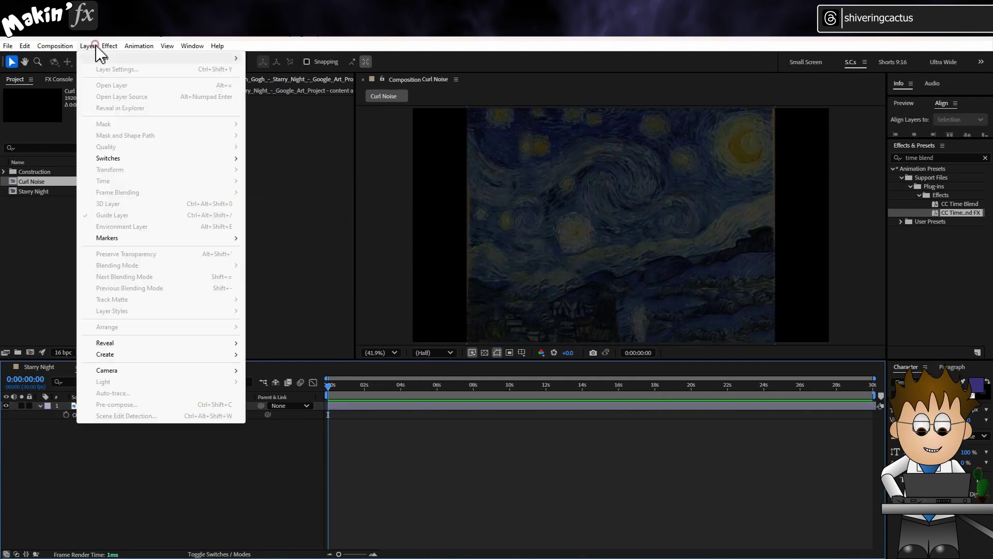
{"action": "mouse_move", "coordinate": [231, 61]}
{"action": "left_click", "coordinate": [271, 69]}
{"action": "left_click", "coordinate": [488, 376]}
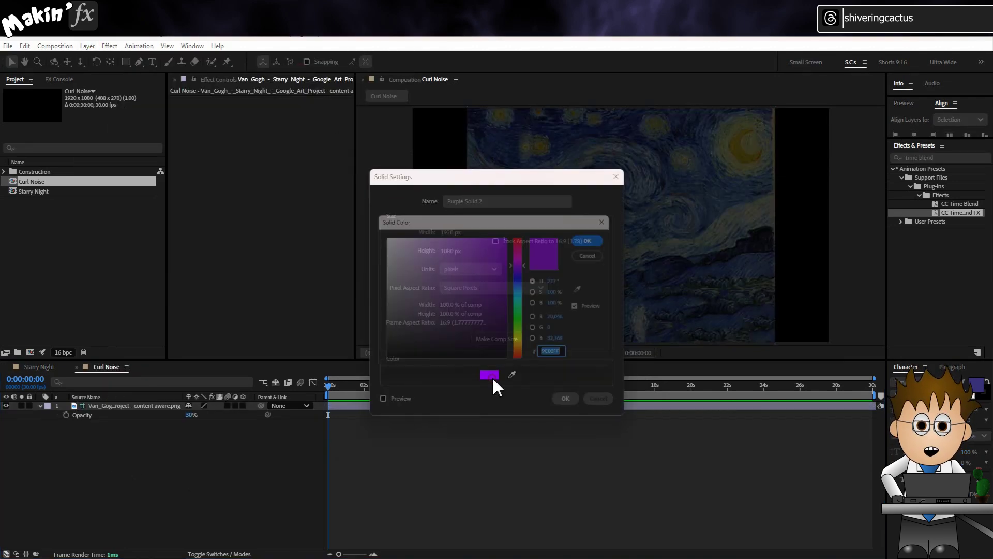
{"action": "type", "text": "000000"}
{"action": "left_click", "coordinate": [600, 236]}
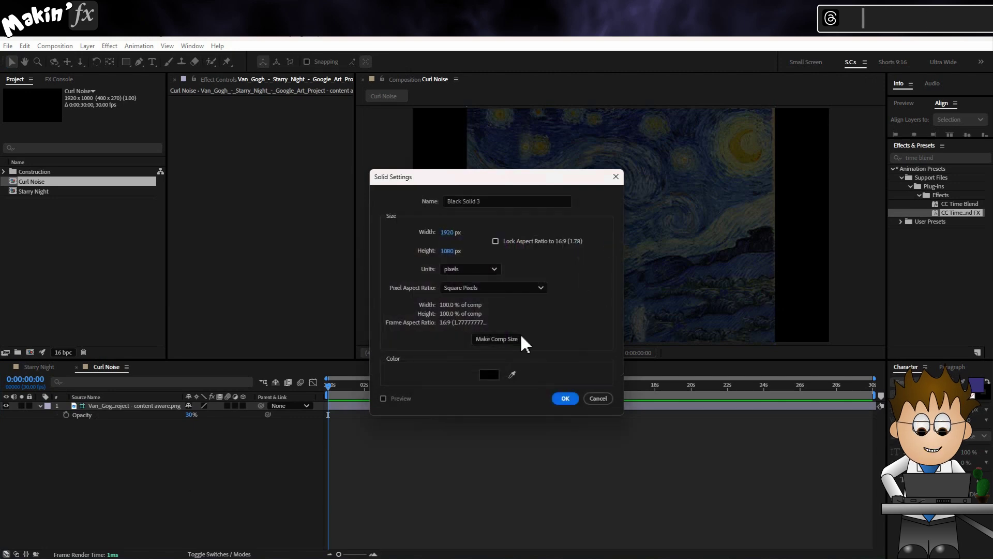
{"action": "left_click", "coordinate": [565, 398]}
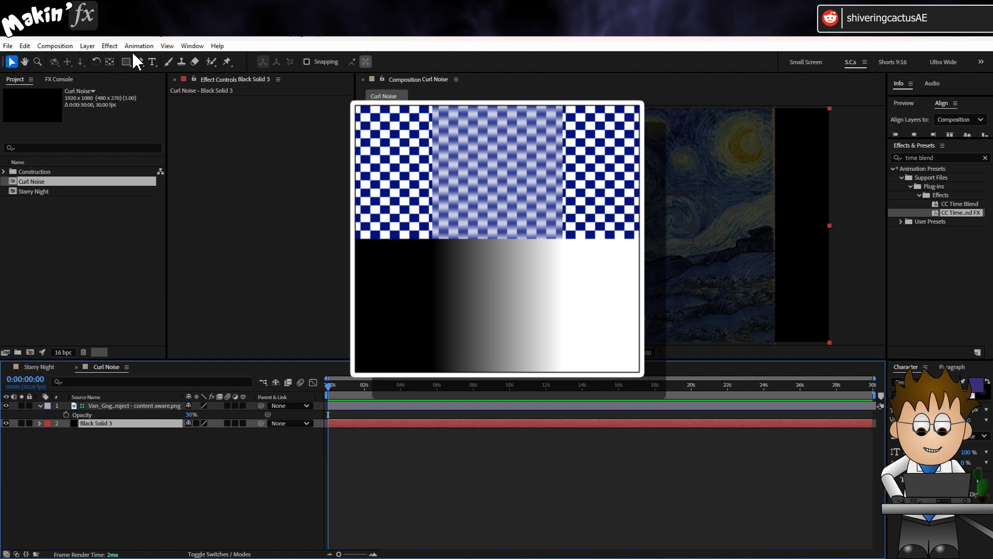
Add a Circle generator to Black Solid 3 with its blending mode set to Normal
{"action": "left_click", "coordinate": [110, 46]}
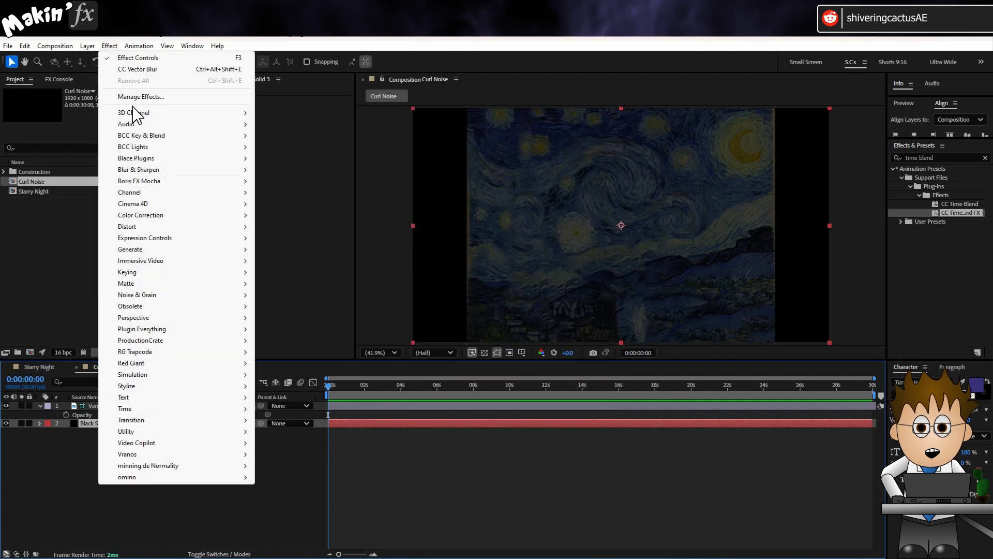
{"action": "mouse_move", "coordinate": [148, 249]}
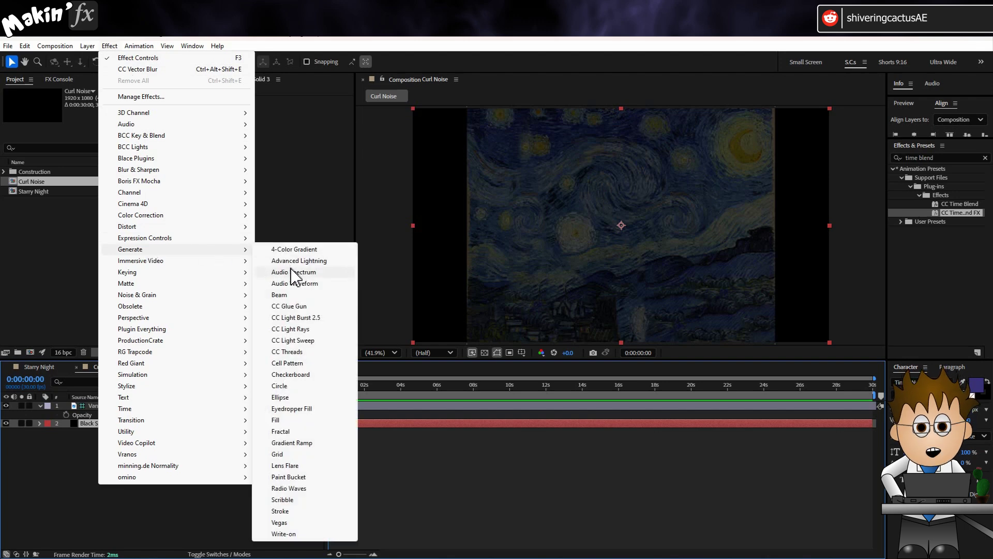
{"action": "left_click", "coordinate": [311, 385]}
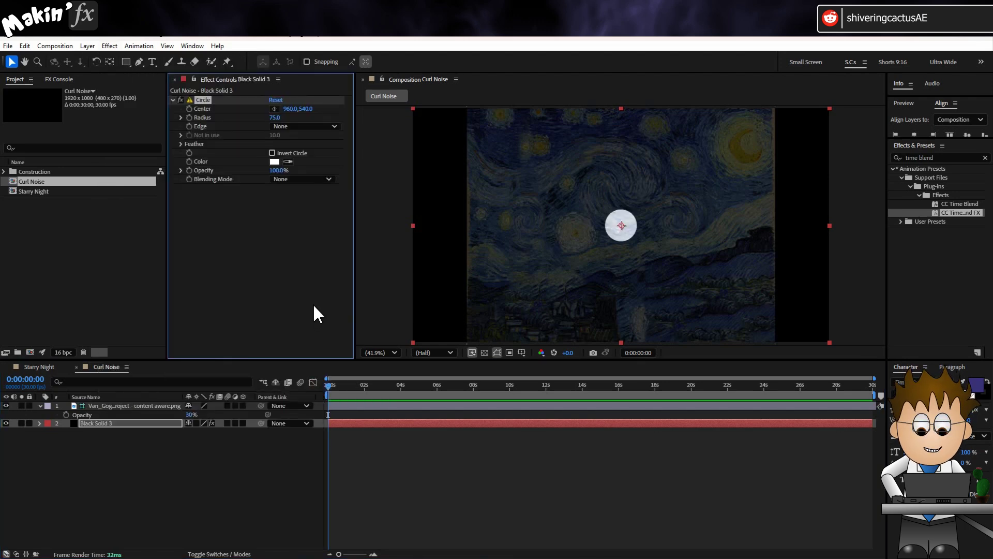
{"action": "left_click", "coordinate": [305, 179]}
{"action": "left_click", "coordinate": [329, 203]}
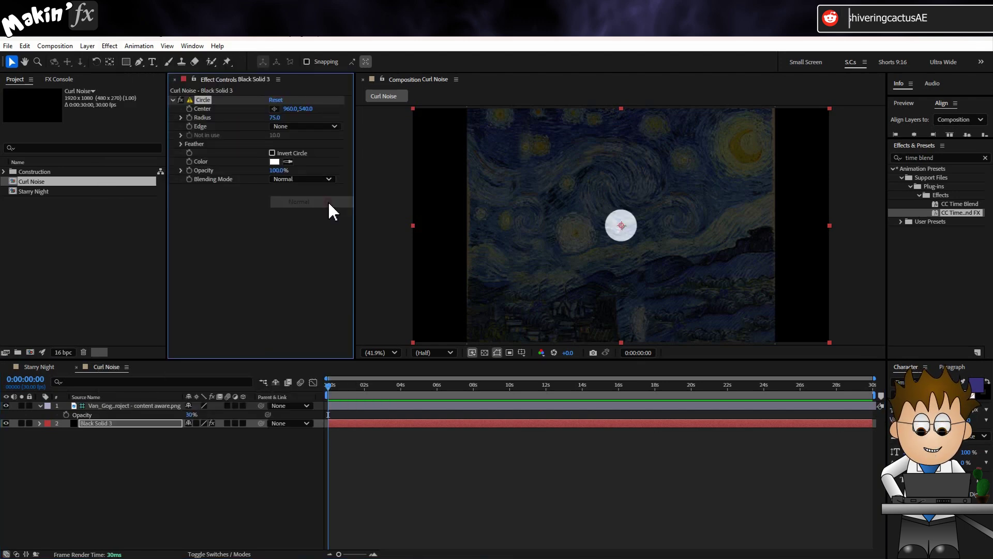
Move the circle's center into the upper sky and enlarge its radius
{"action": "left_click", "coordinate": [274, 108]}
{"action": "left_click_drag", "start_coordinate": [661, 176], "coordinate": [638, 185]}
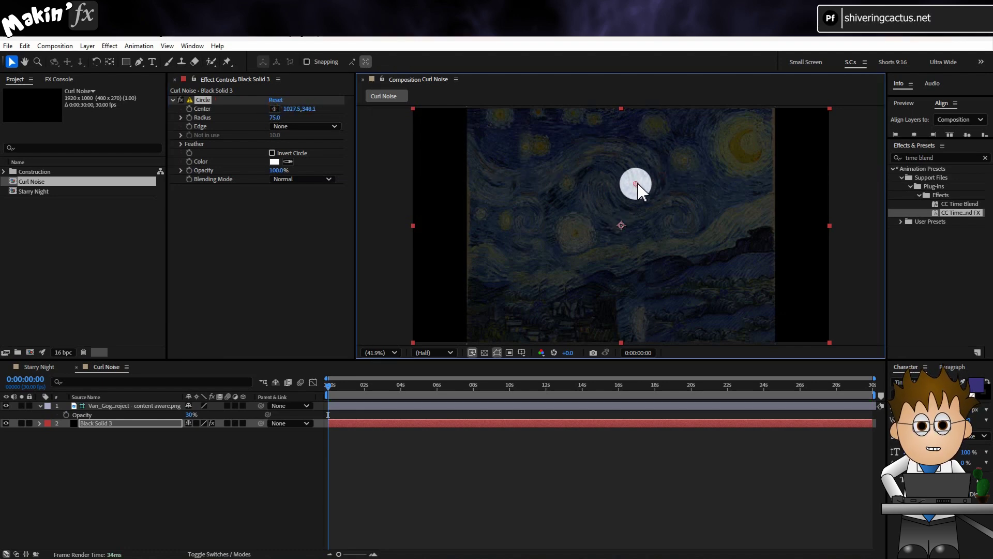
{"action": "left_click_drag", "start_coordinate": [274, 117], "coordinate": [291, 155]}
{"action": "left_click", "coordinate": [181, 144]}
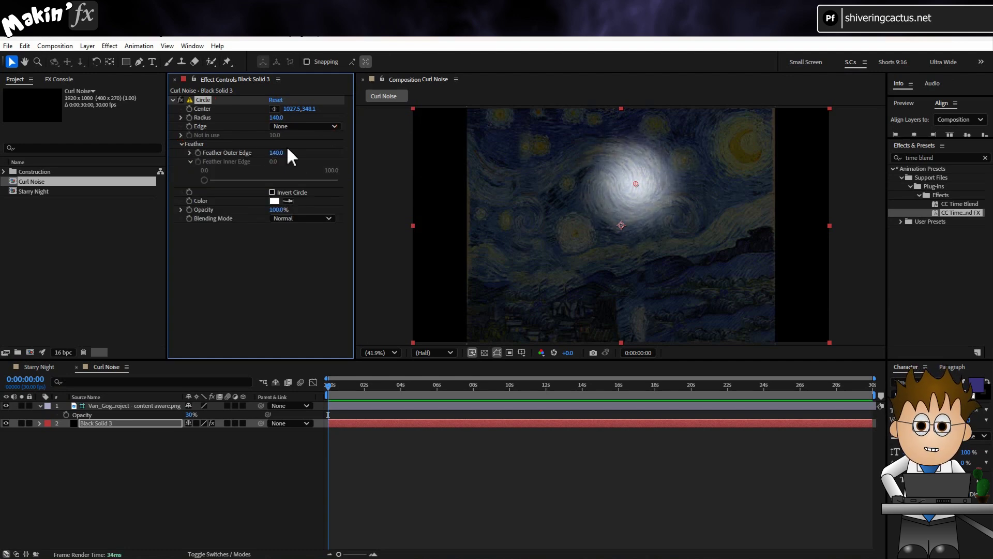
Put the Curl Noise comp at the top of Starry Night and set Adjustment Layer 5's CC Vector Blur Vector Map to 1. Curl Noise
{"action": "left_click", "coordinate": [32, 368]}
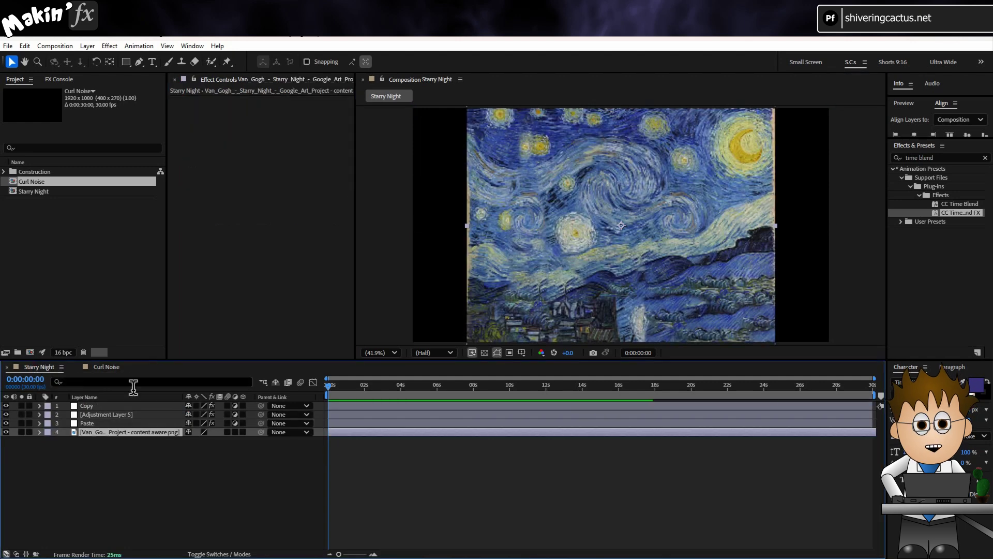
{"action": "left_click_drag", "start_coordinate": [32, 182], "coordinate": [96, 404]}
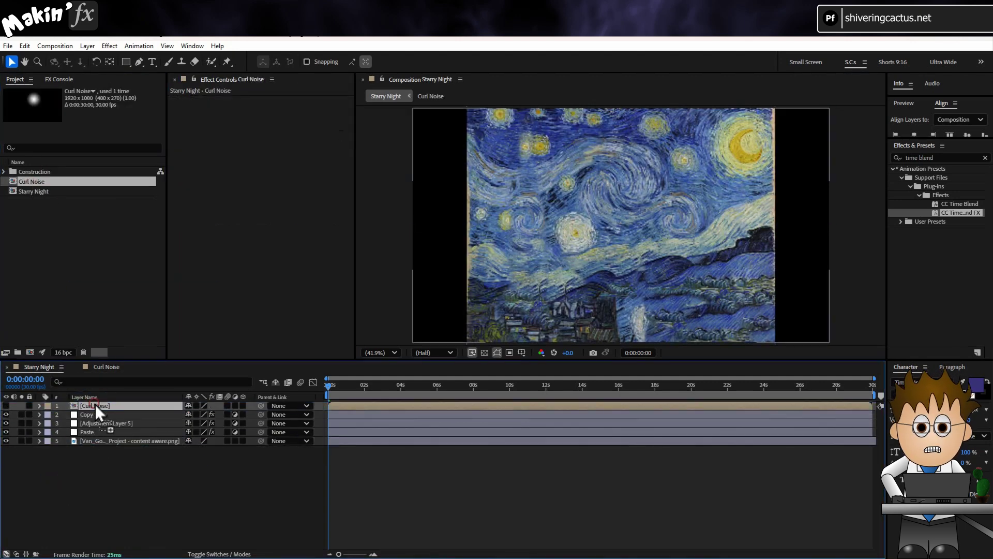
{"action": "left_click", "coordinate": [109, 423]}
{"action": "left_click", "coordinate": [290, 146]}
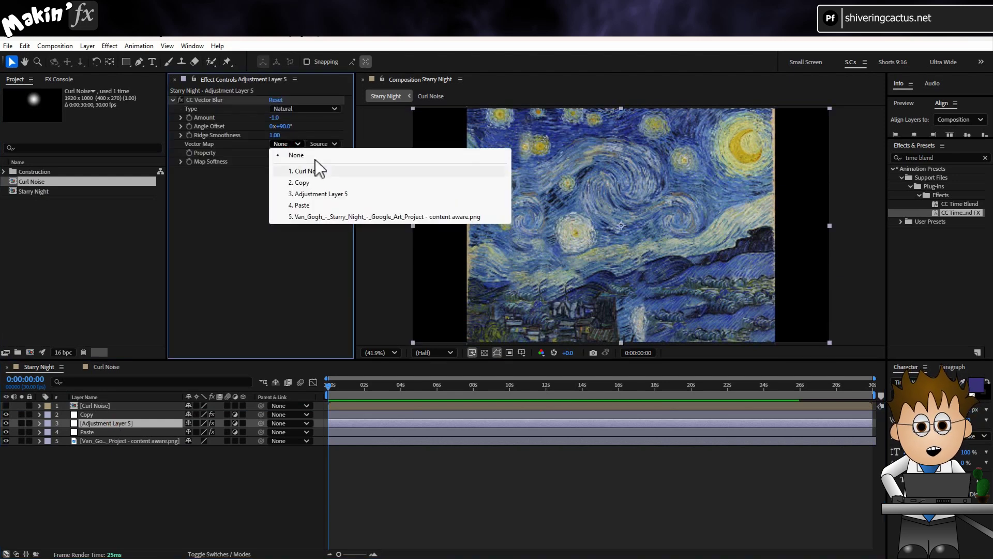
{"action": "left_click", "coordinate": [325, 173]}
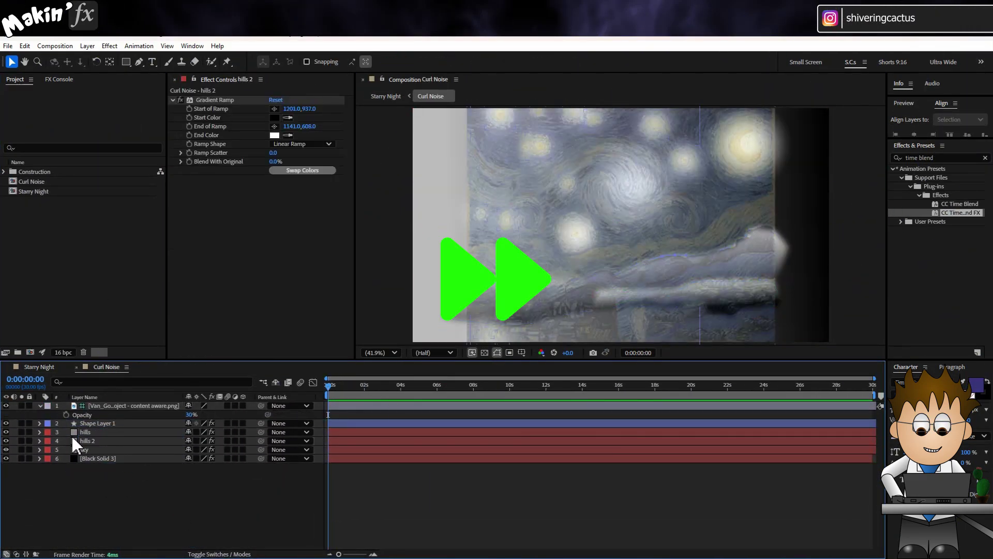
Hide and reshow the top layer, then return to Starry Night and preview the swirling animation
{"action": "left_click", "coordinate": [6, 406]}
{"action": "left_click", "coordinate": [6, 406]}
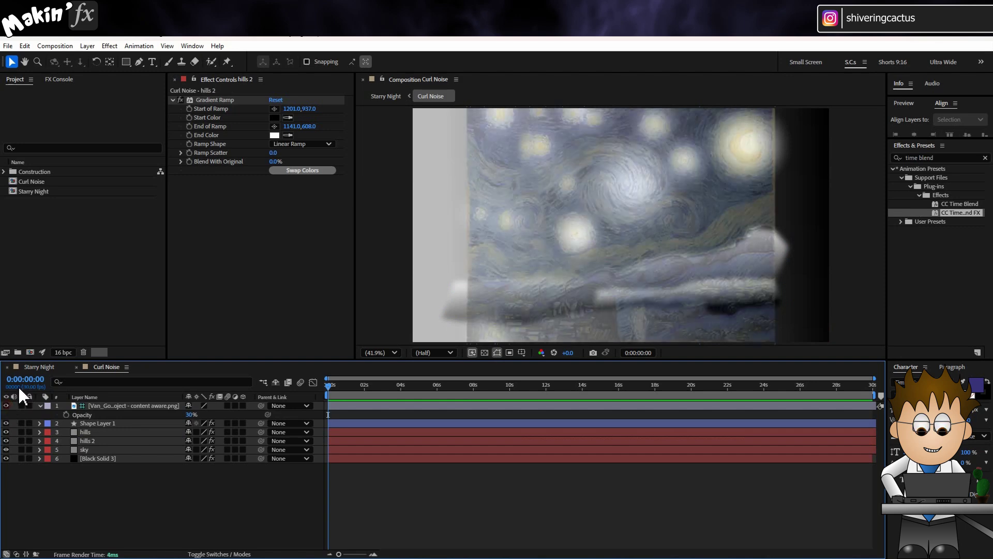
{"action": "left_click", "coordinate": [39, 367]}
{"action": "key", "text": "space"}
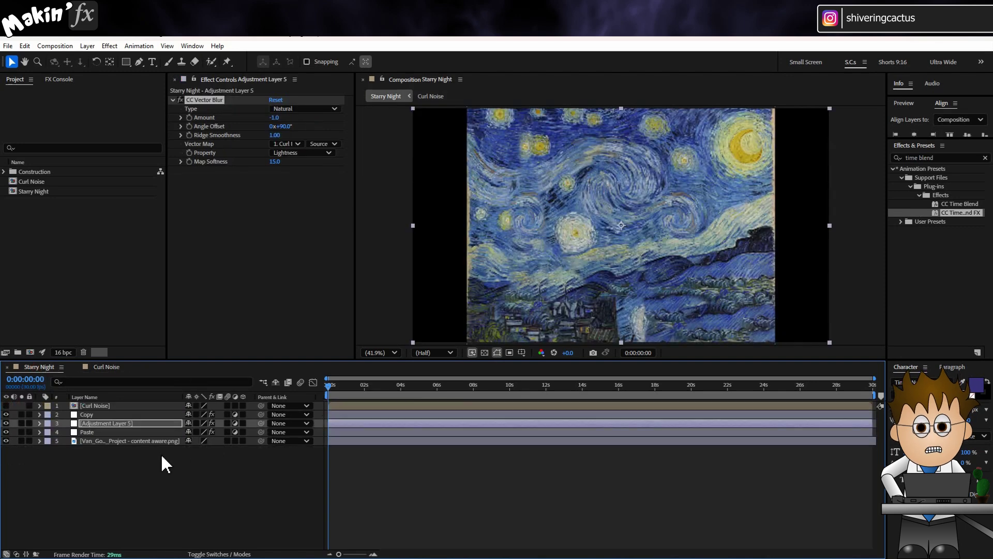